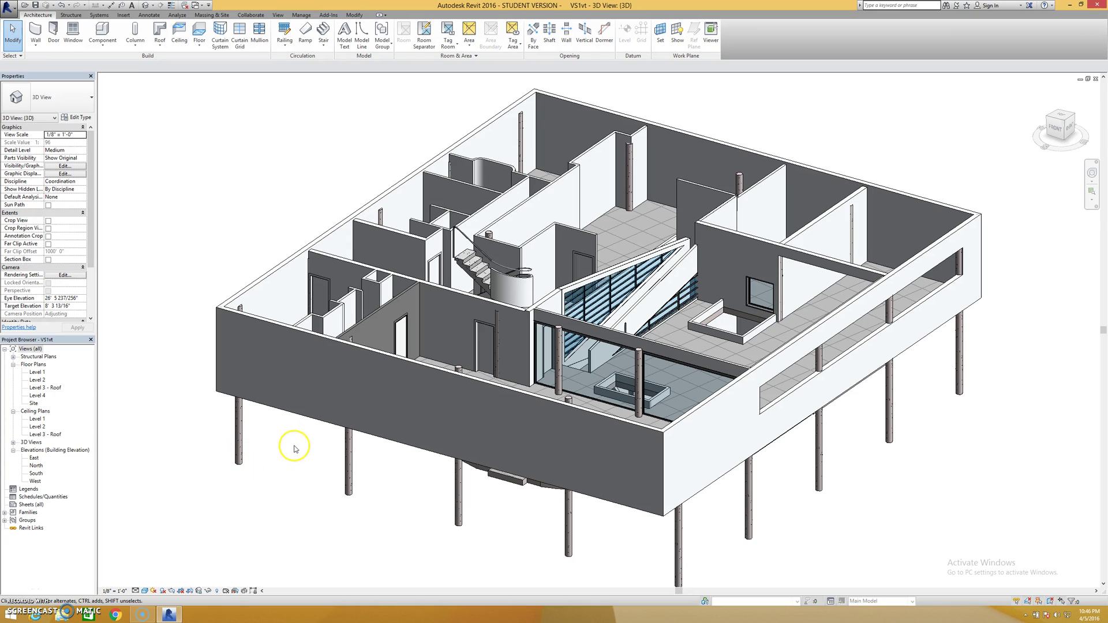
# - In the VS_precast concrete wall's assembly, move the exterior finish layer and the interior VS_White layer outside the core boundaries
pyautogui.click(275, 279)
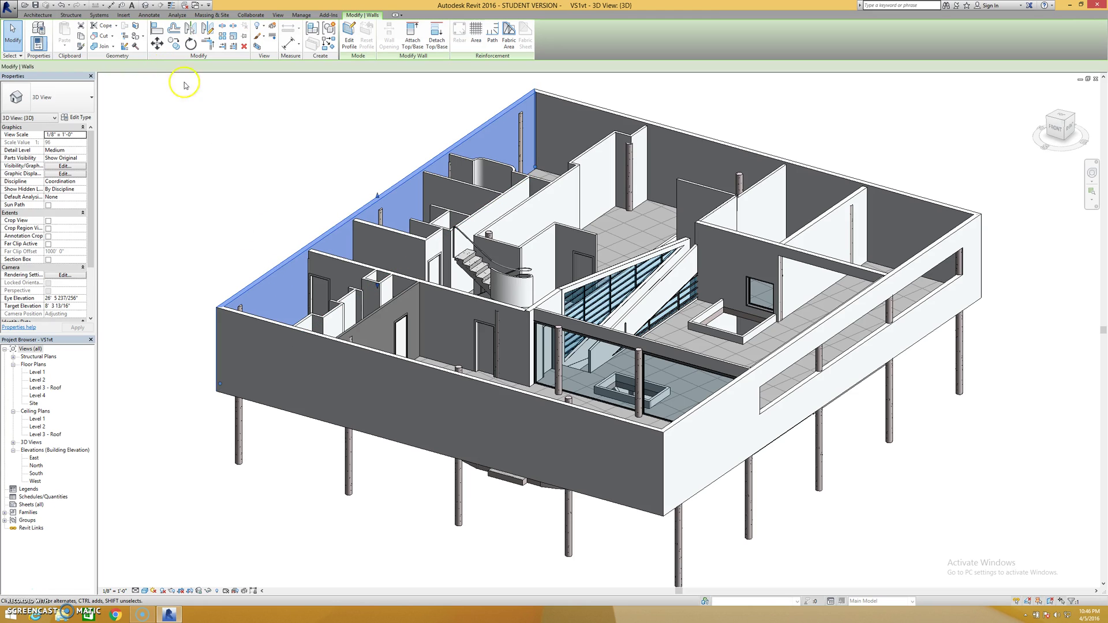
pyautogui.click(81, 117)
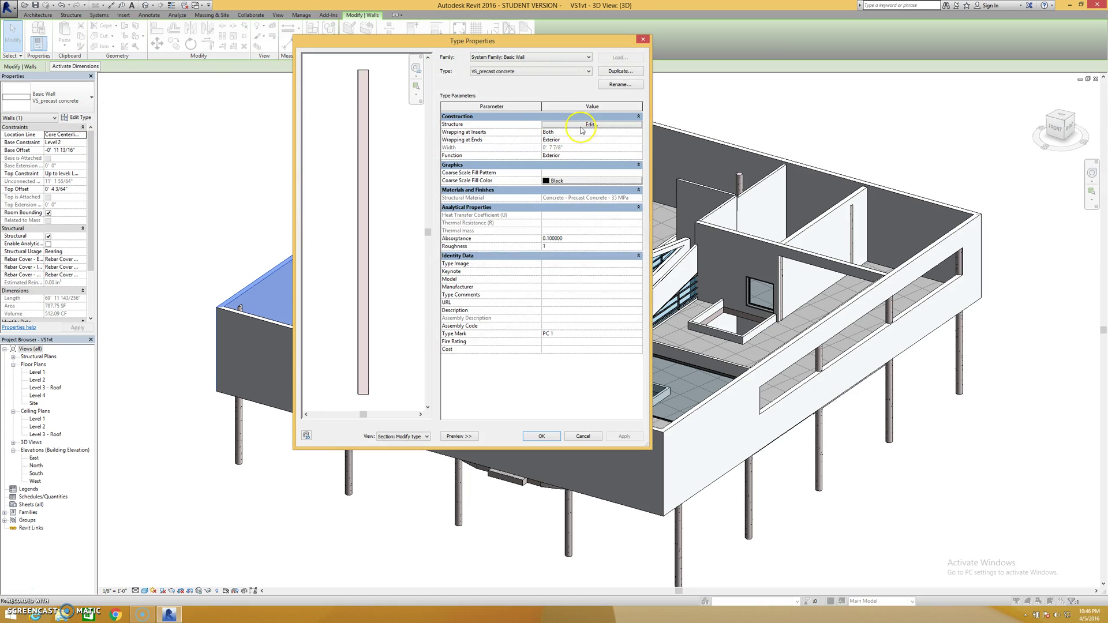
pyautogui.click(574, 124)
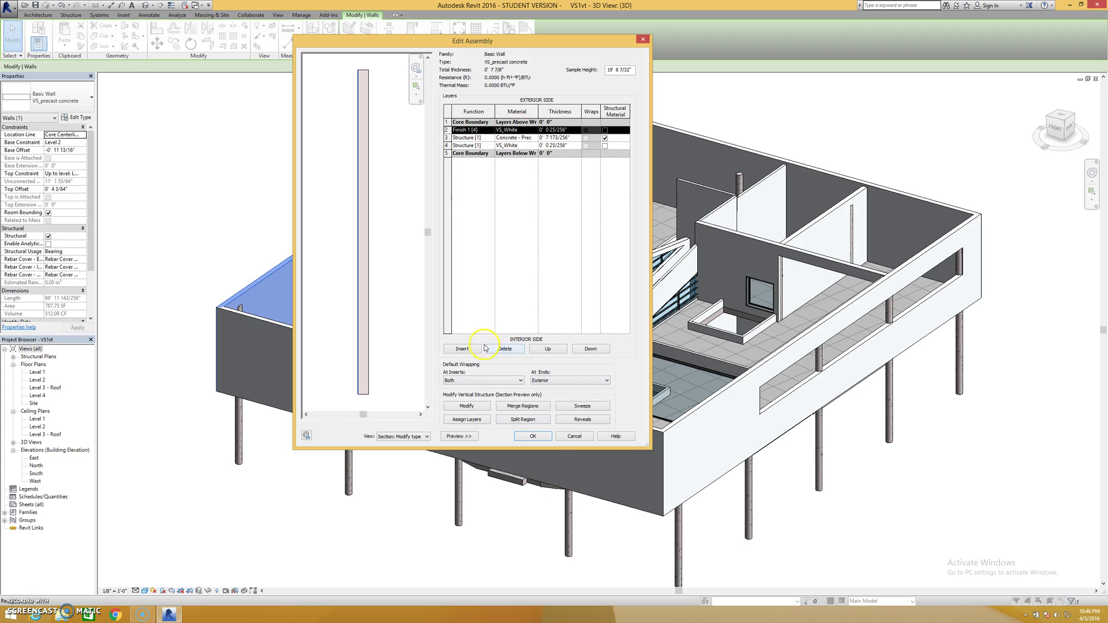
pyautogui.click(536, 350)
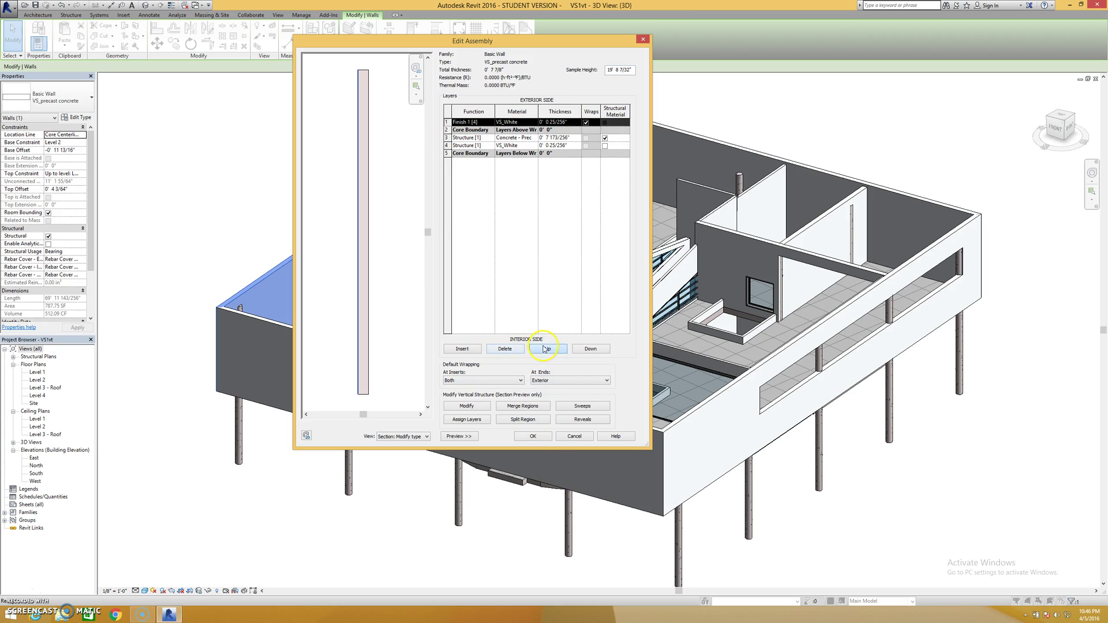
pyautogui.click(452, 145)
pyautogui.click(584, 351)
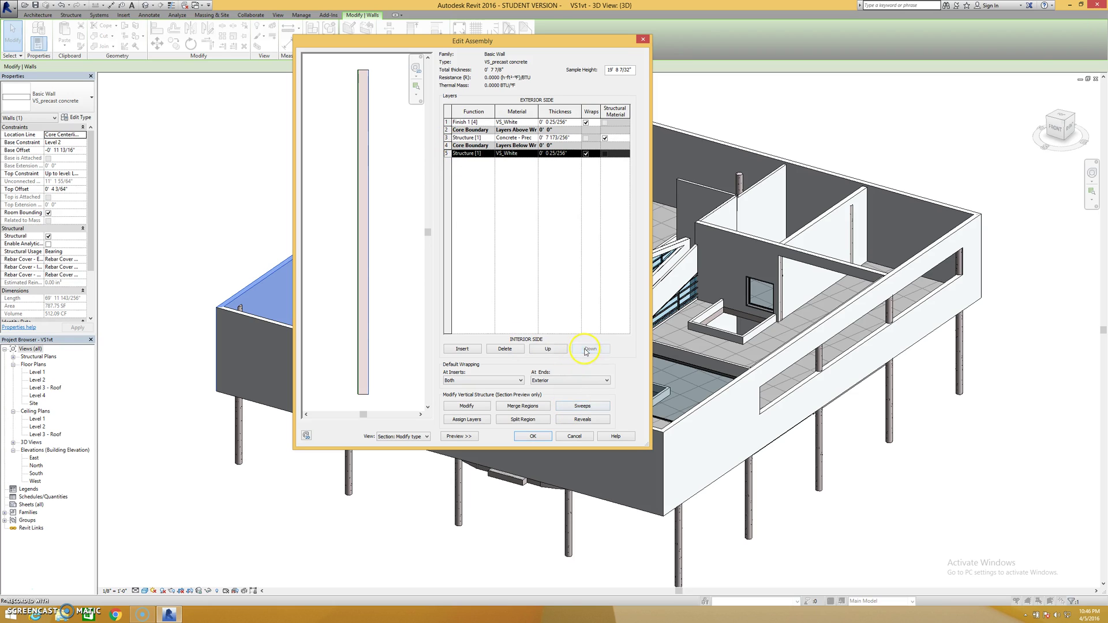
# - Inspect the appearance of the interior layer's VS_White material, discard the assembly edits and deselect the wall
pyautogui.click(532, 155)
pyautogui.click(534, 154)
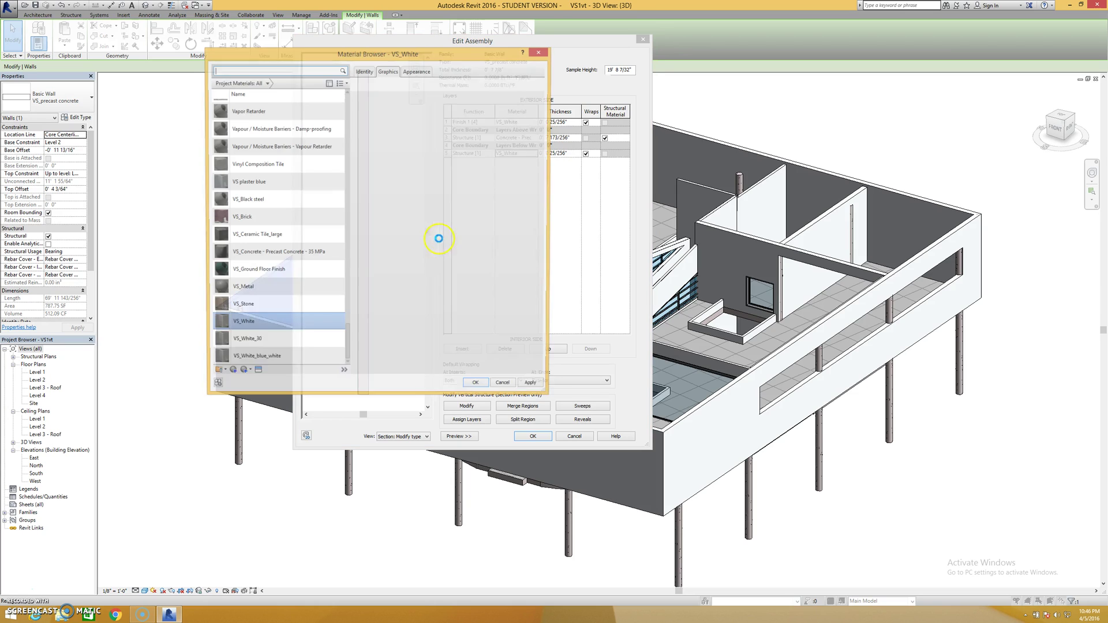
pyautogui.click(410, 71)
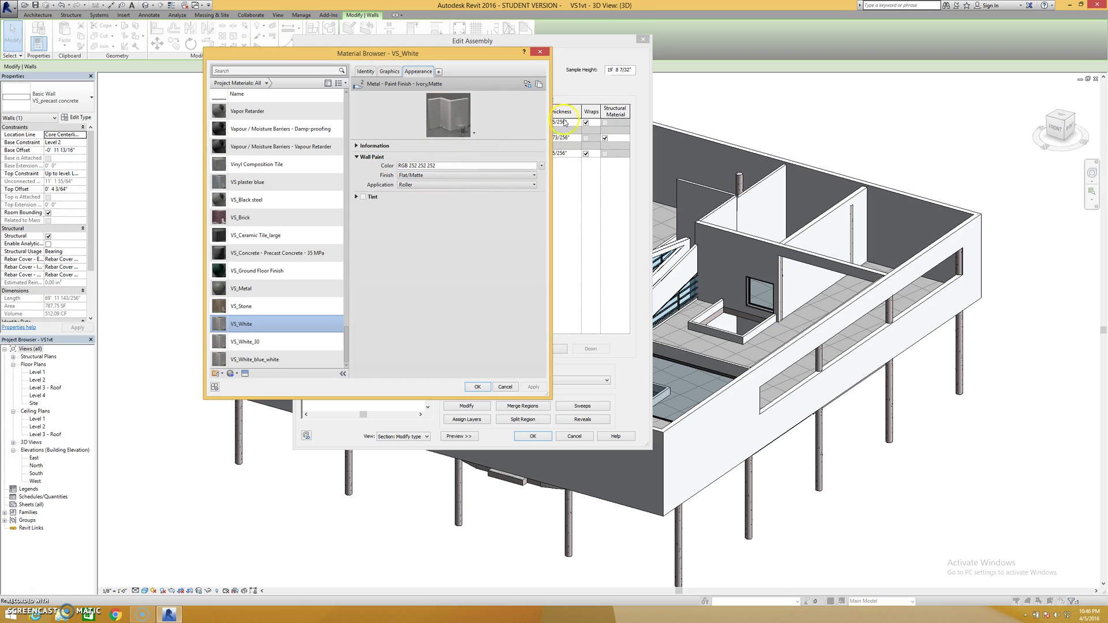
pyautogui.click(539, 53)
pyautogui.click(574, 436)
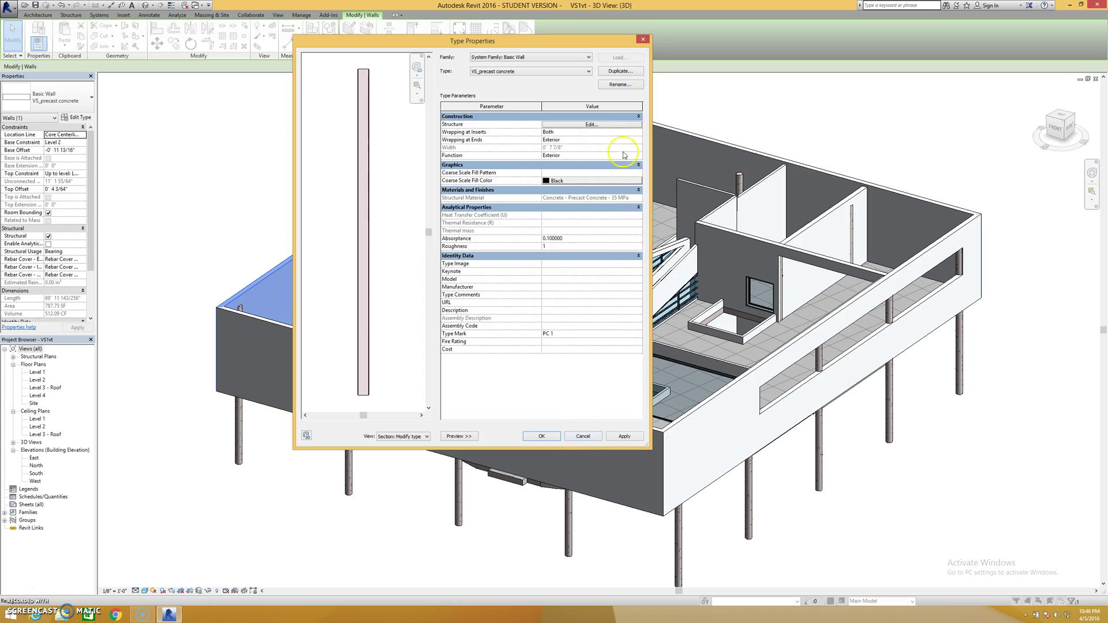
pyautogui.click(583, 436)
pyautogui.press('Escape')
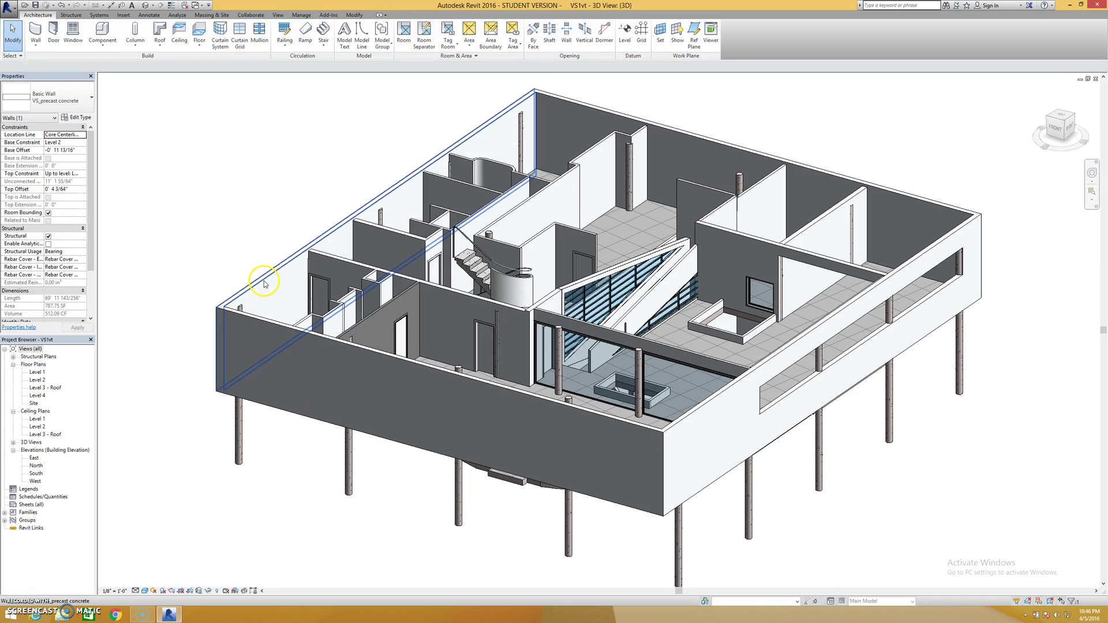
# - Highlight all visible instances of the exterior precast concrete wall type in the 3D view, and clear the selection
pyautogui.rightClick(265, 281)
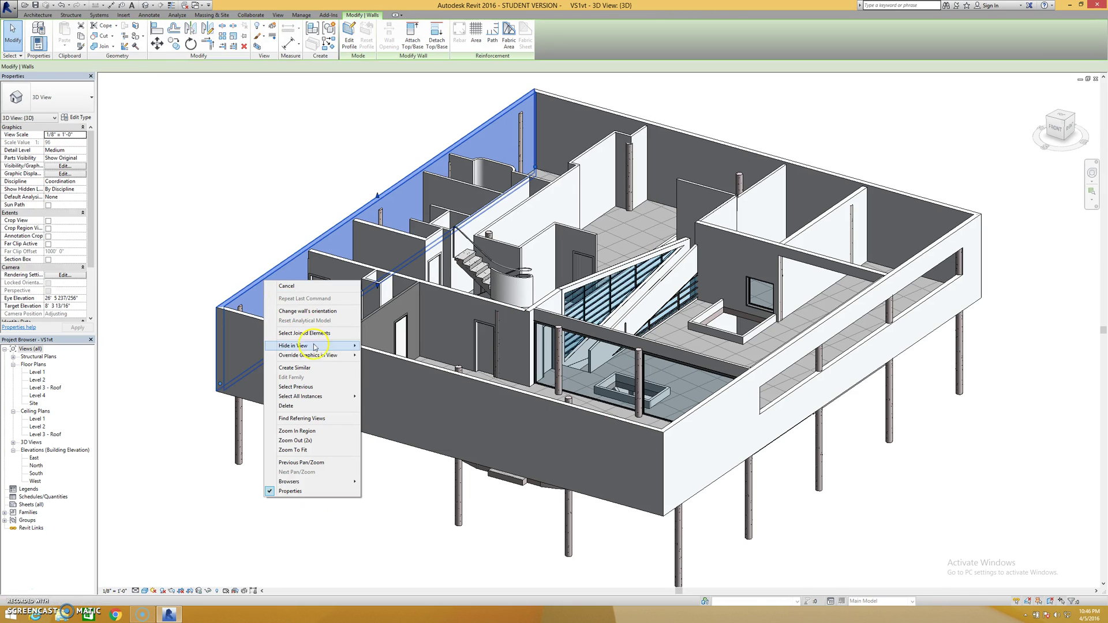
pyautogui.moveTo(331, 398)
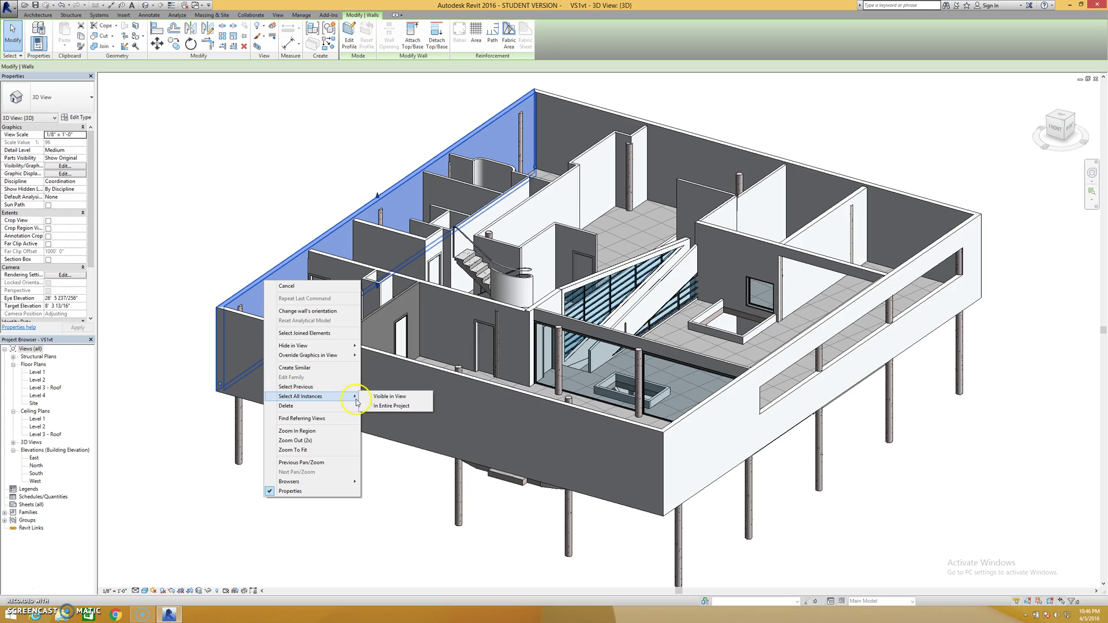
pyautogui.click(382, 398)
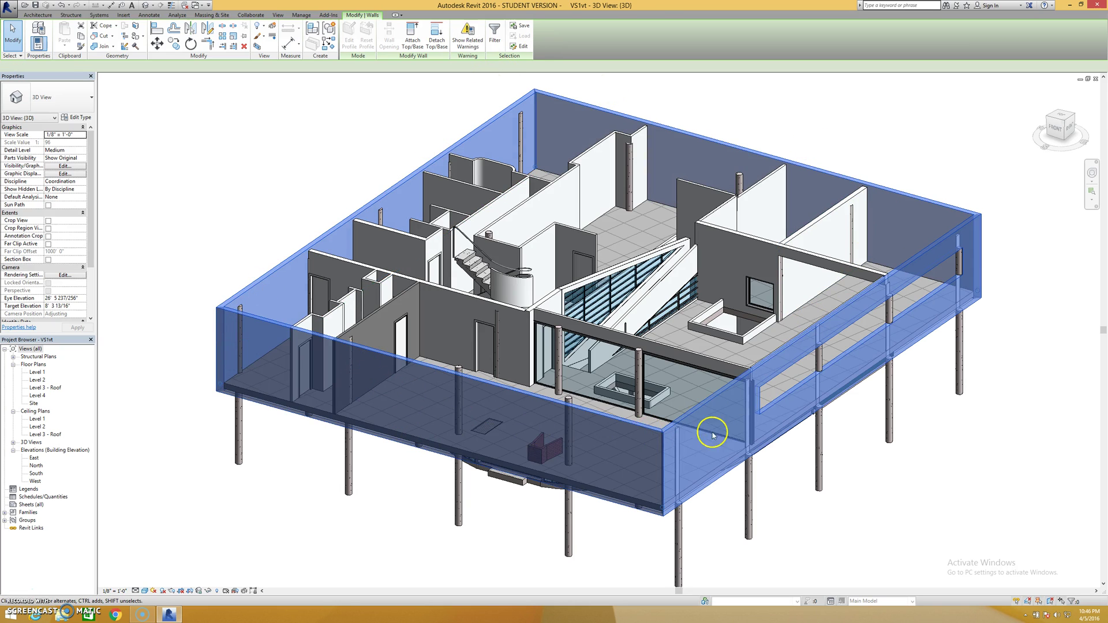
pyautogui.click(292, 512)
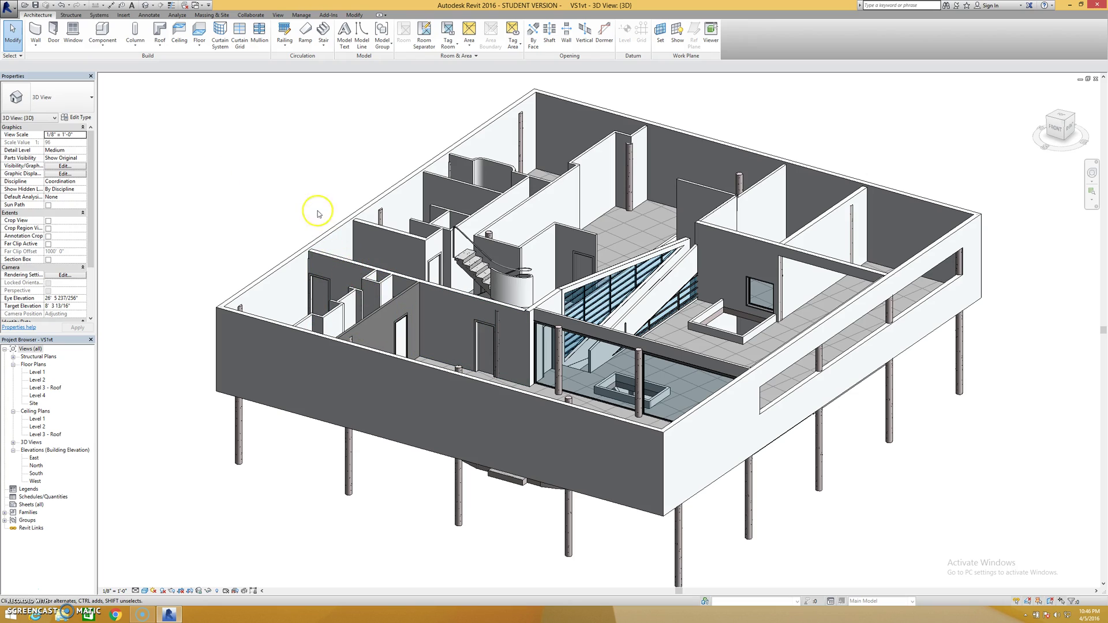
# - Paint the faces of two interior walls with the Parking Stripe material
pyautogui.click(355, 15)
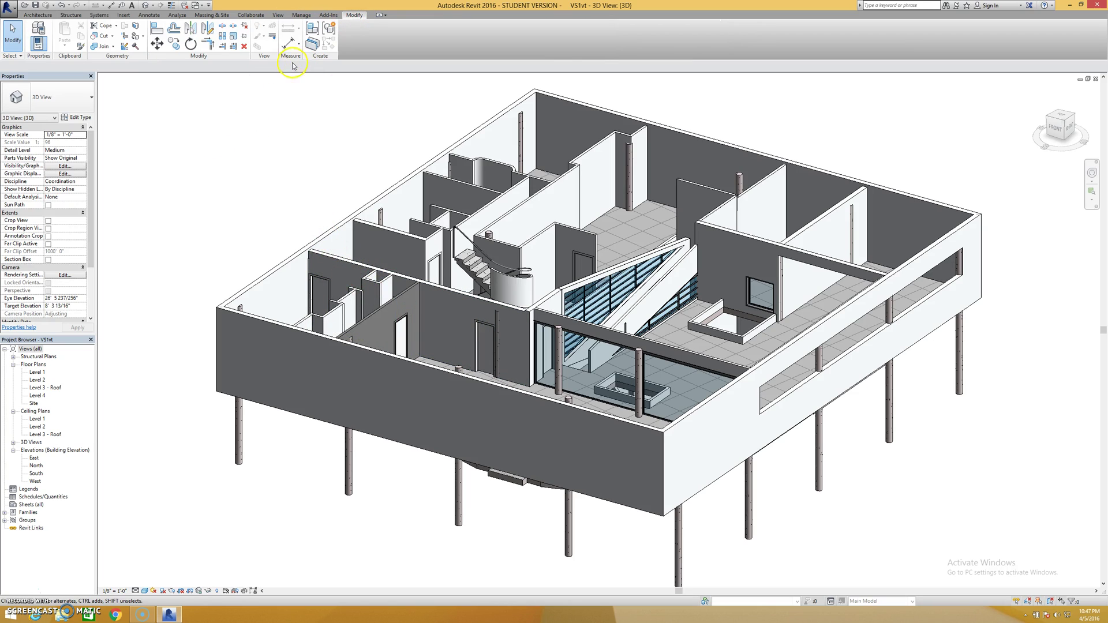
pyautogui.click(138, 38)
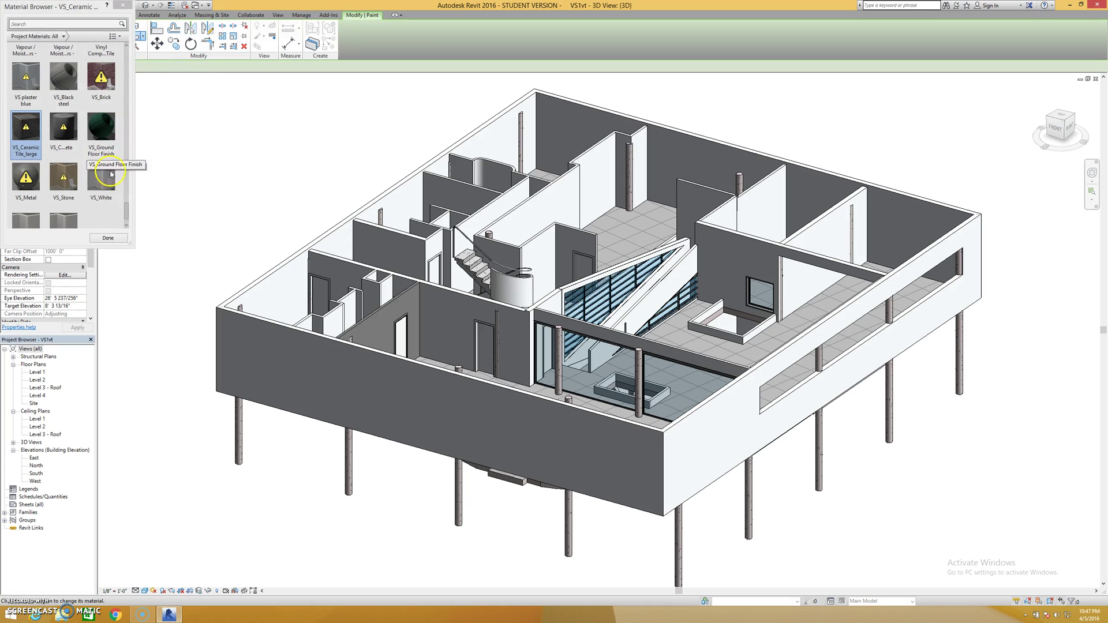
pyautogui.moveTo(127, 209); pyautogui.dragTo(127, 140)
pyautogui.click(62, 136)
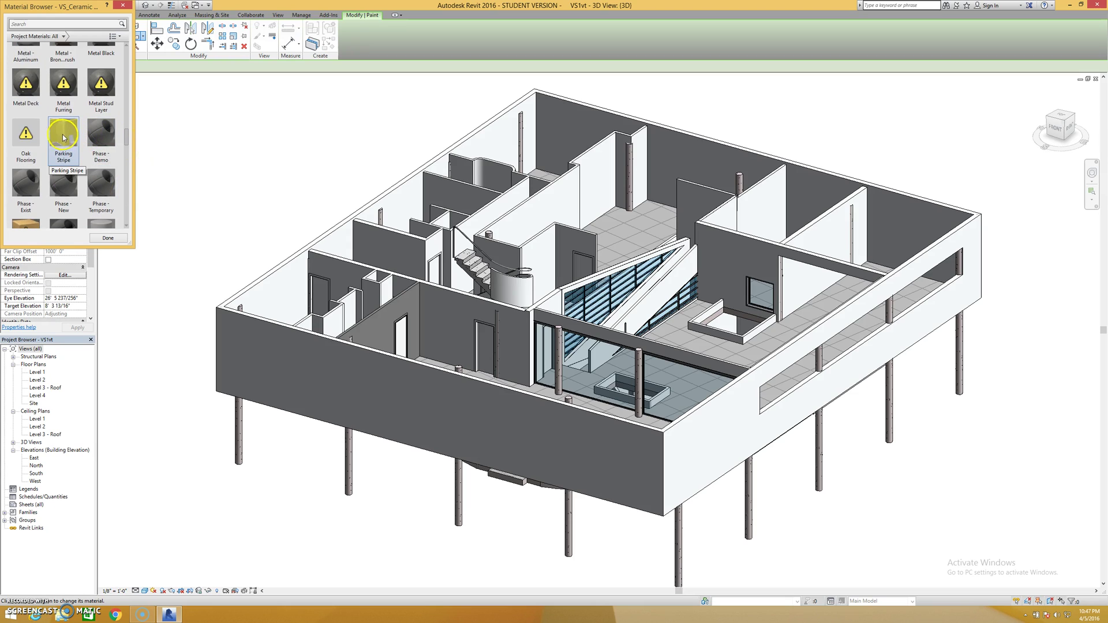
pyautogui.click(74, 141)
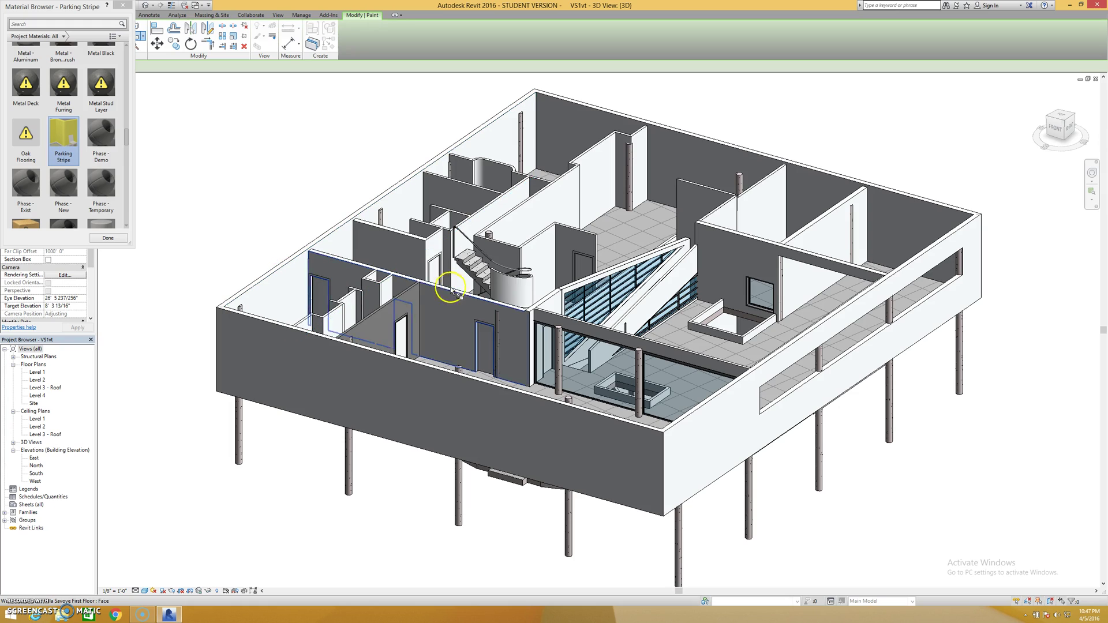
pyautogui.click(498, 312)
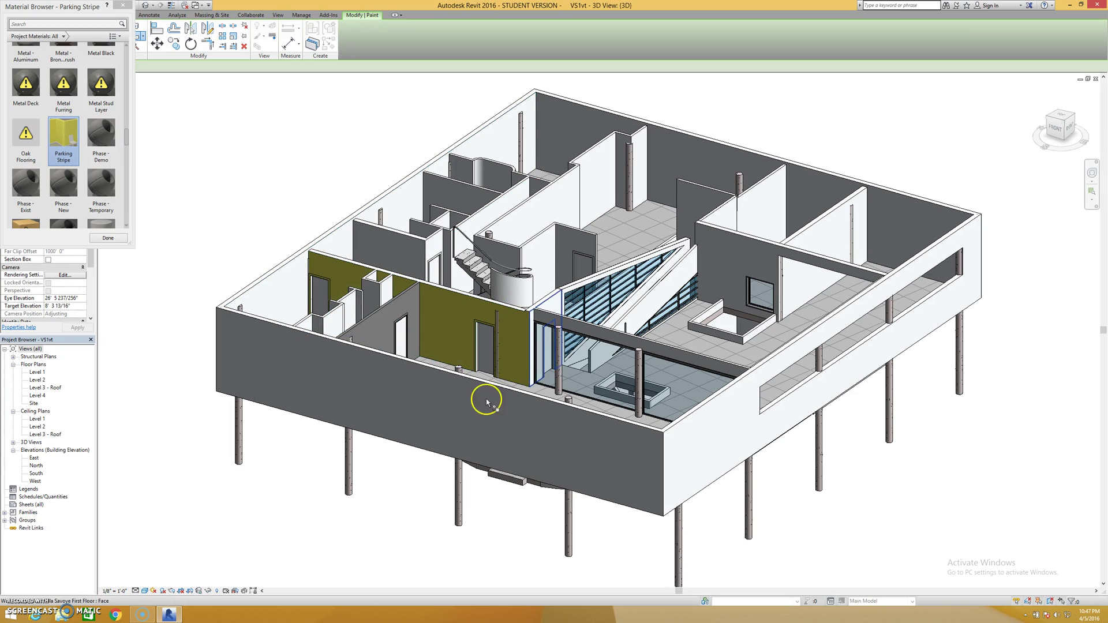
pyautogui.click(528, 216)
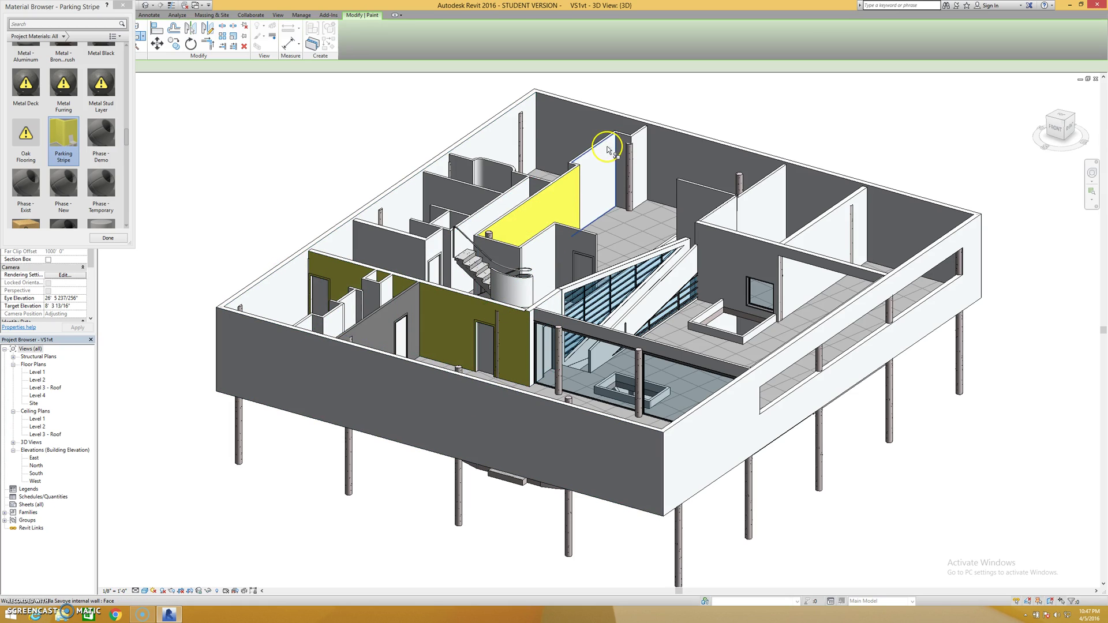
pyautogui.click(108, 238)
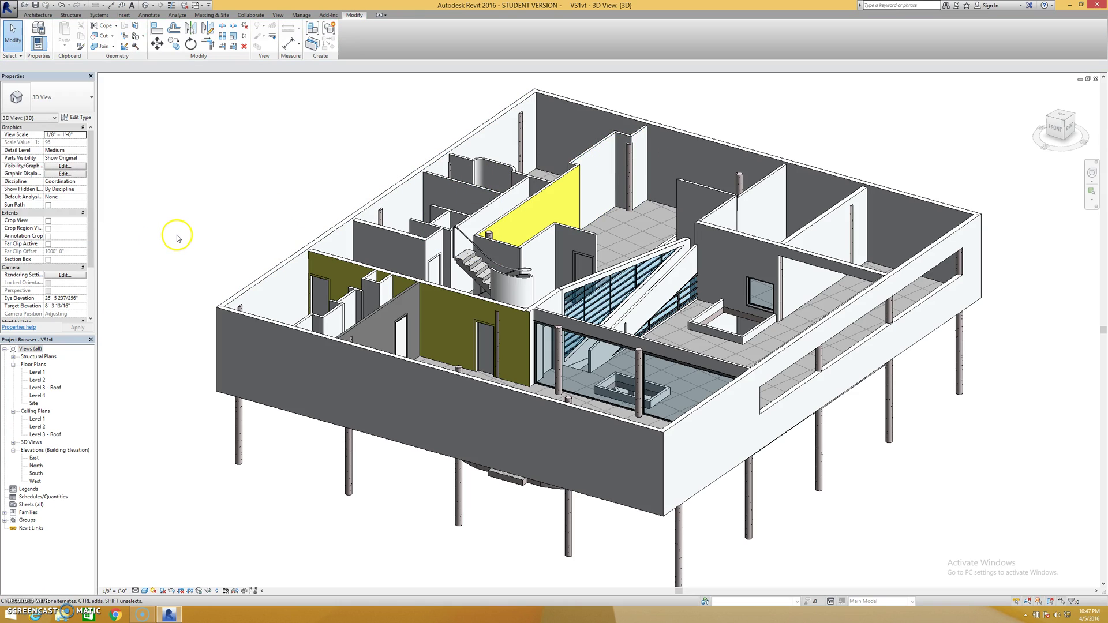
# - Undo the Parking Stripe paint on both interior walls
pyautogui.hotkey('ctrl', 'z')
pyautogui.hotkey('ctrl', 'z')
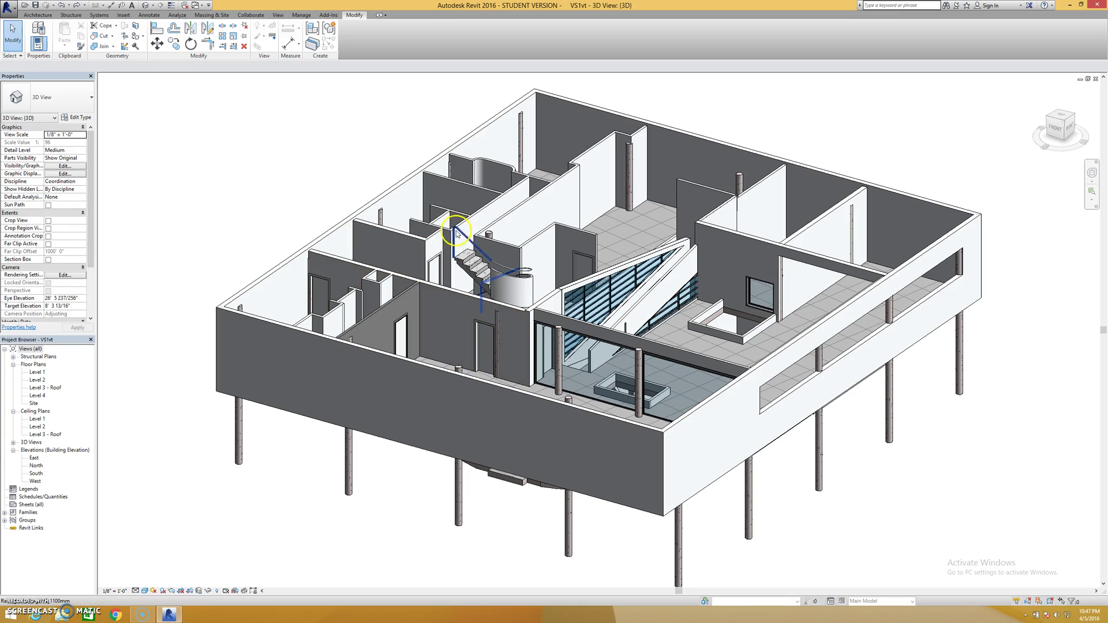
# - Check the material settings of the interior single-flush door type and of a round concrete structural column
pyautogui.click(481, 330)
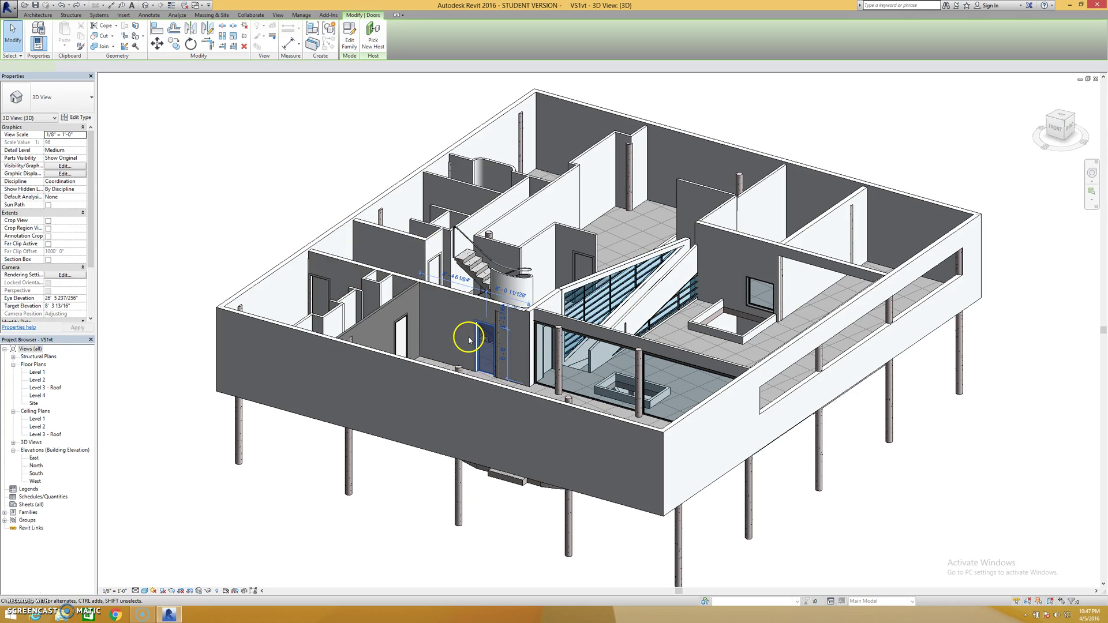
pyautogui.click(79, 118)
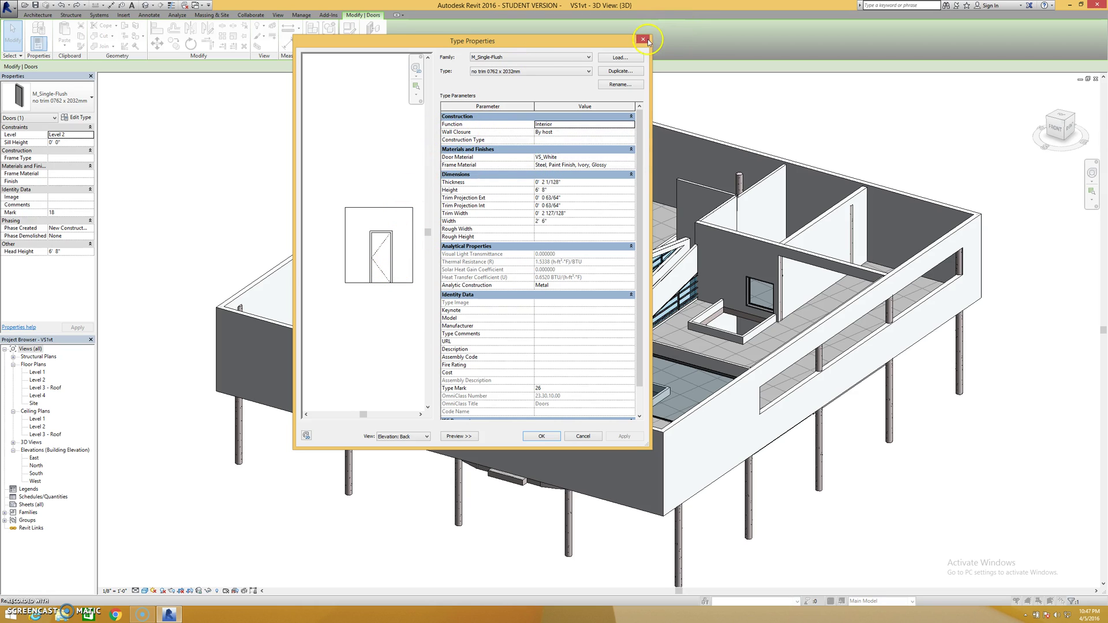
pyautogui.click(643, 40)
pyautogui.click(739, 176)
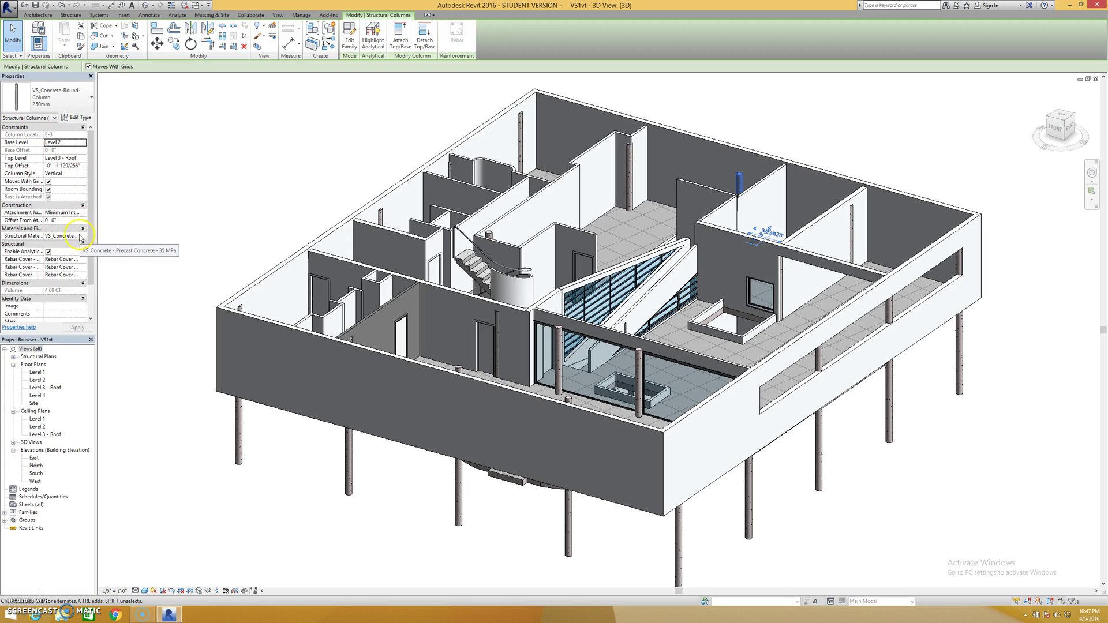
pyautogui.click(161, 185)
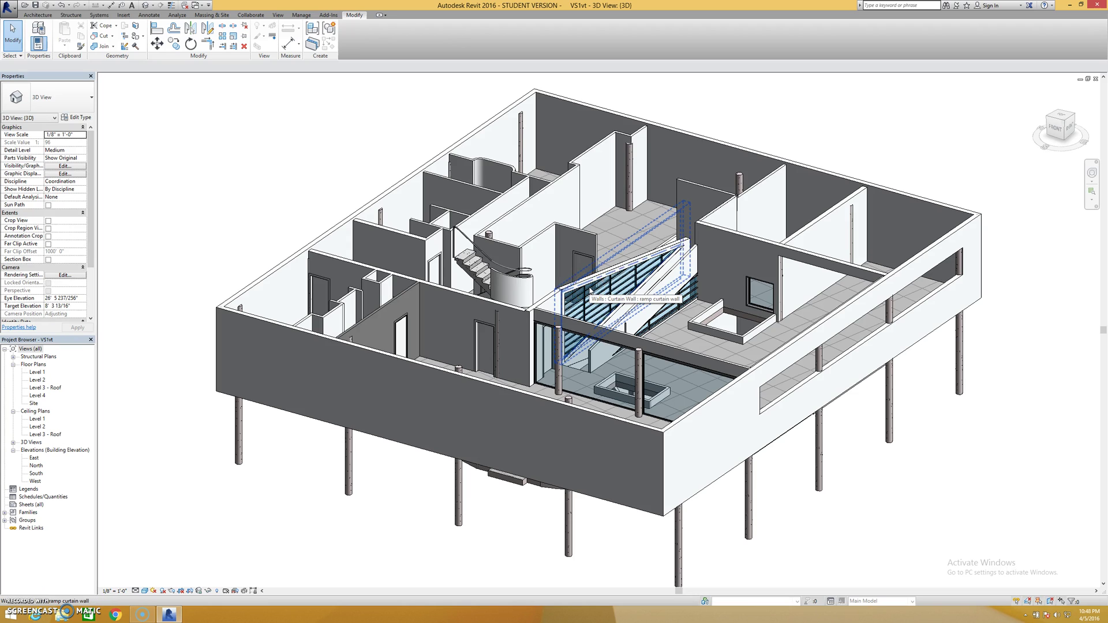
# - Review the type and instance properties of the ramp curtain wall, including its panel, grid and mullion settings
pyautogui.click(589, 291)
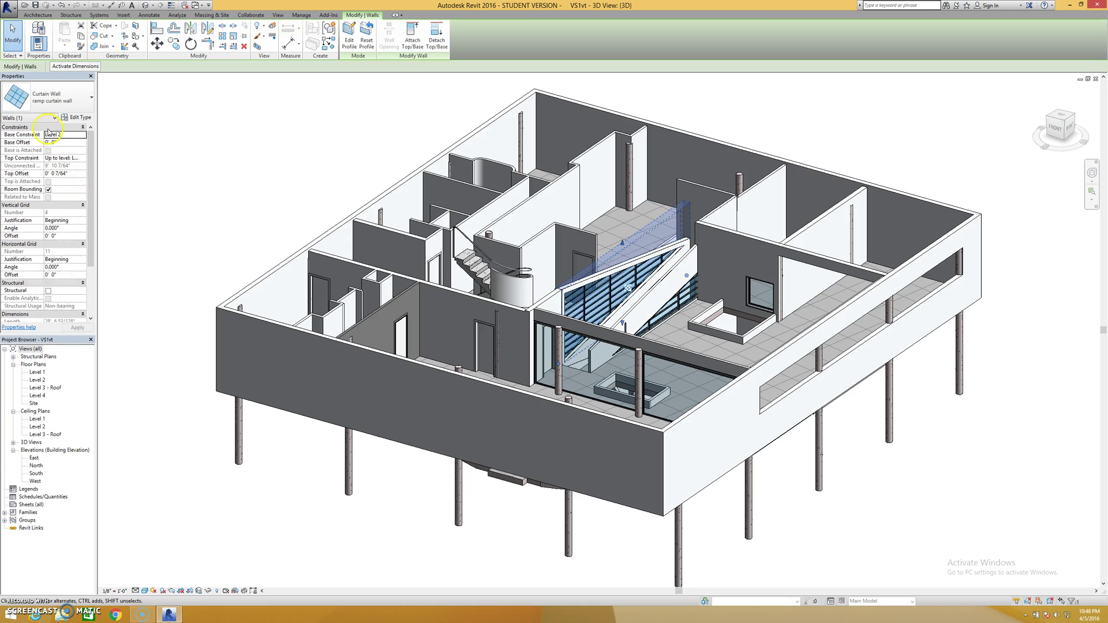
pyautogui.click(79, 118)
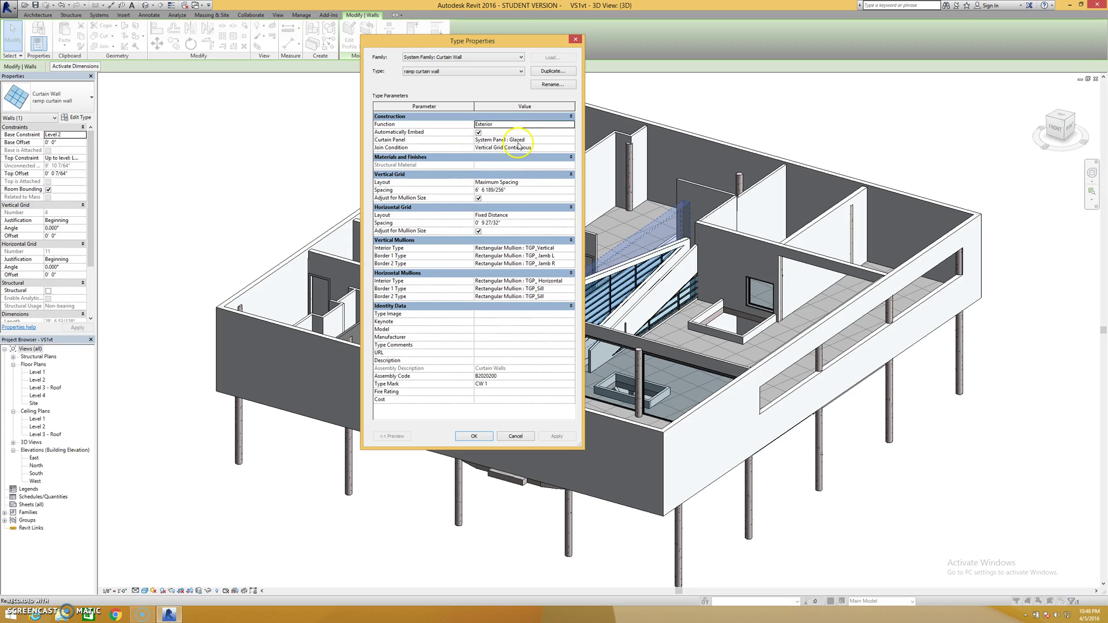
pyautogui.click(476, 436)
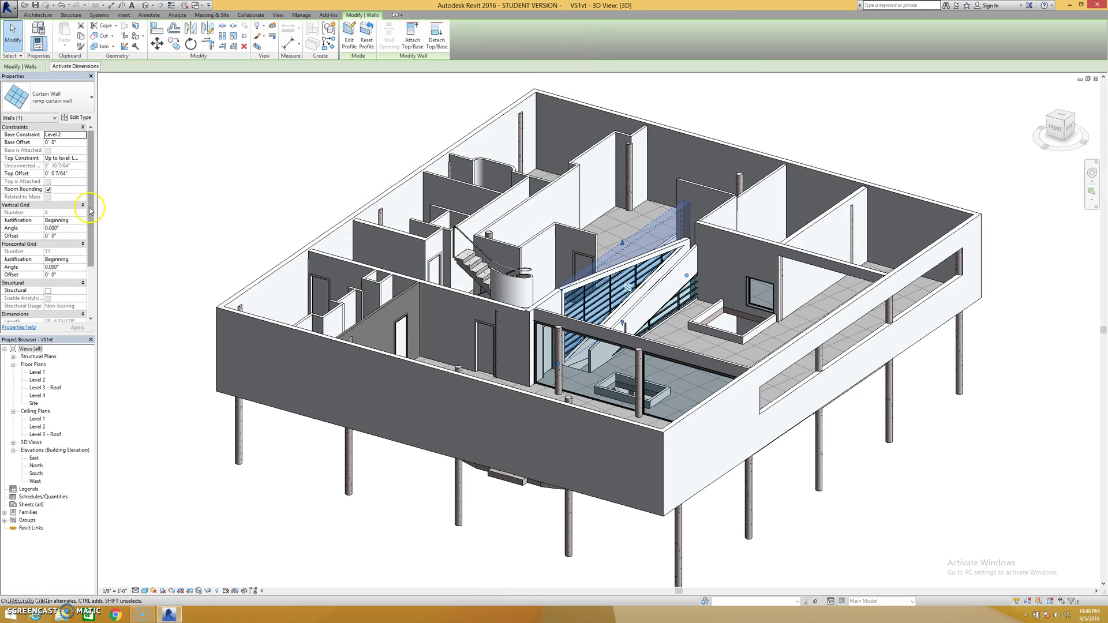
pyautogui.moveTo(90, 198); pyautogui.dragTo(92, 248)
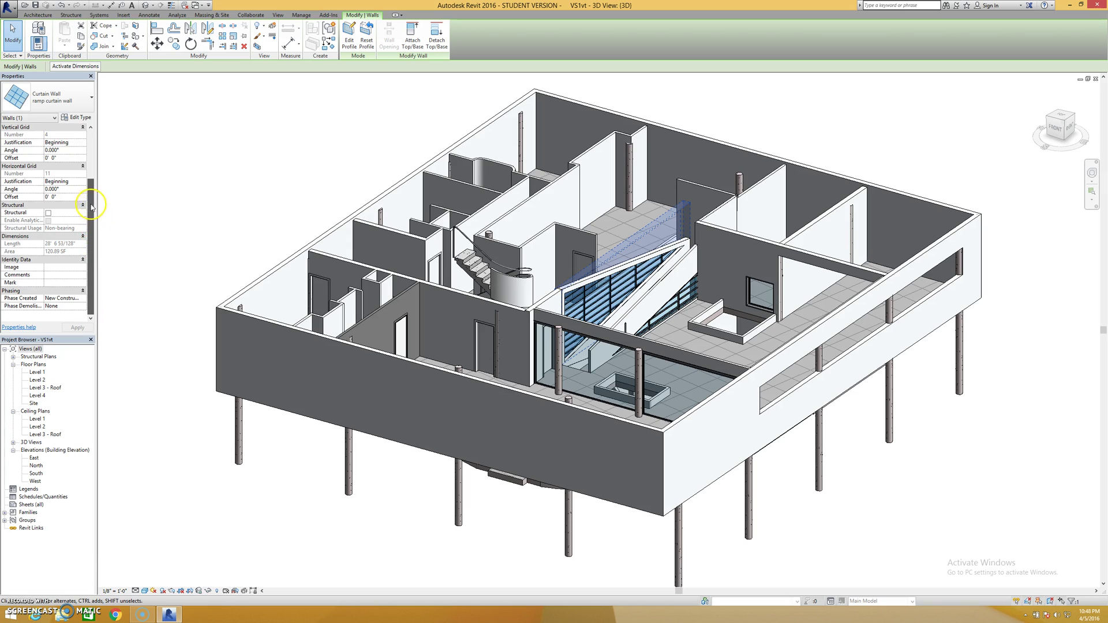
pyautogui.moveTo(91, 199); pyautogui.dragTo(91, 160)
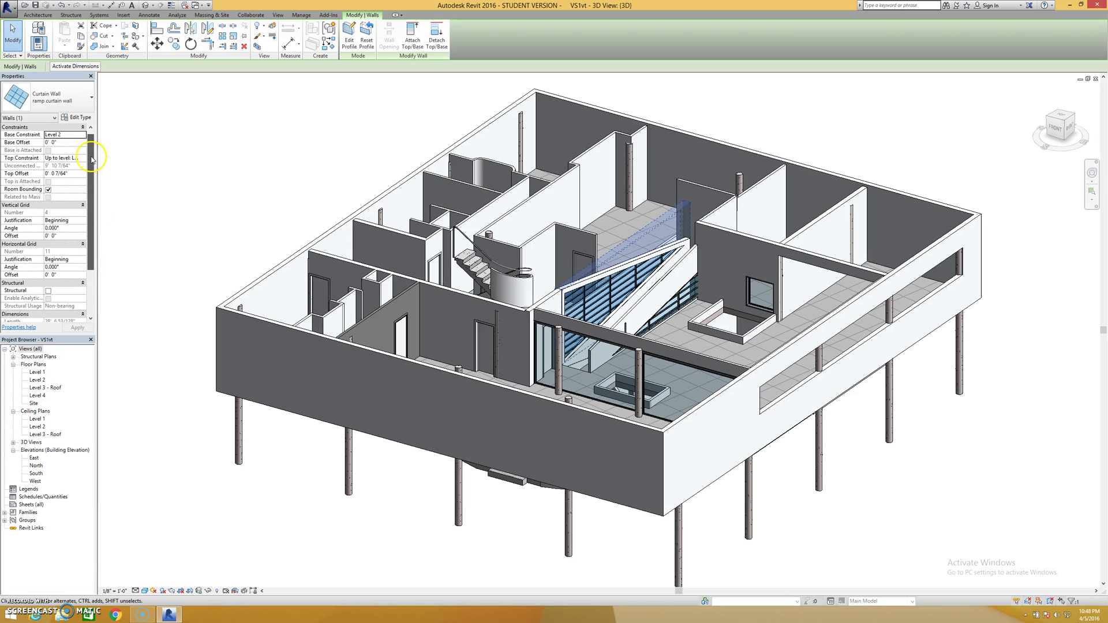
pyautogui.click(185, 131)
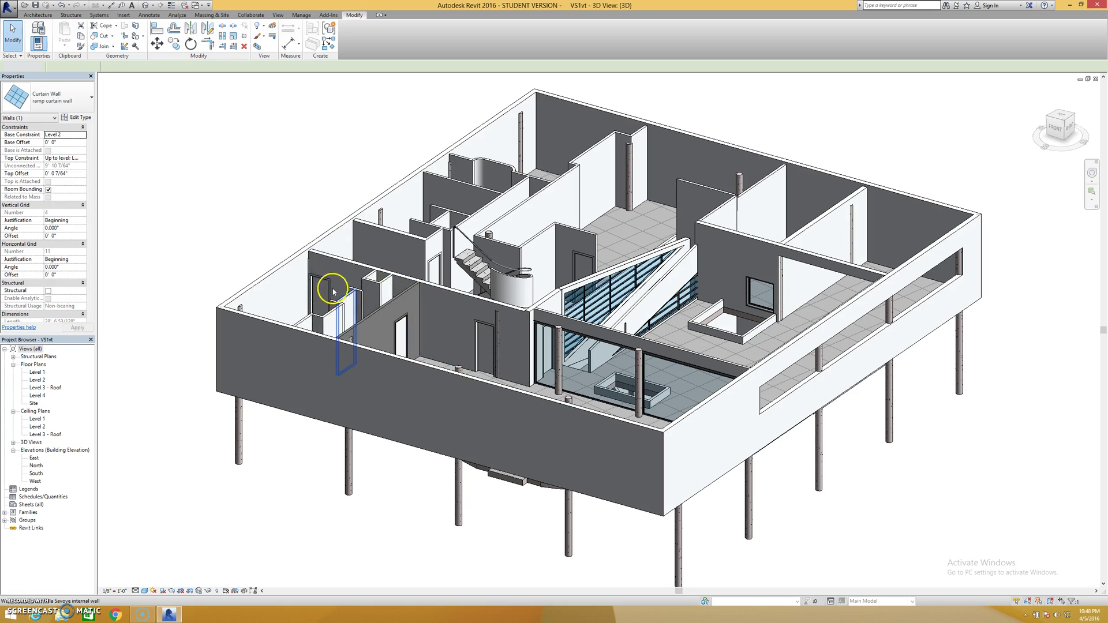
# - Open the stair for editing, check the monolithic material of its run type, and leave stair editing
pyautogui.click(473, 273)
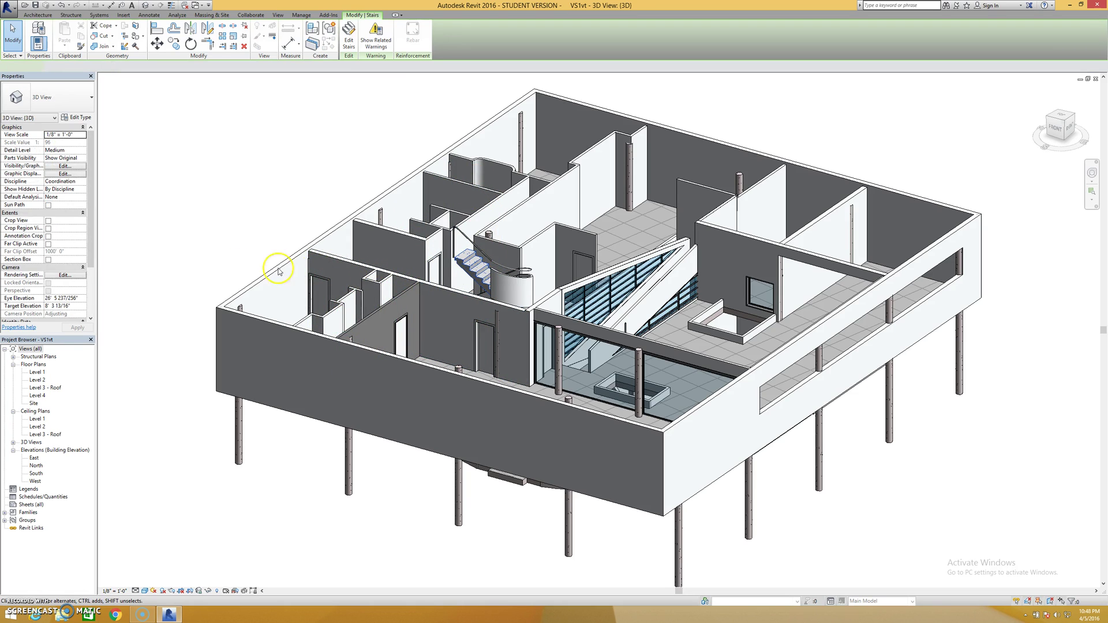
pyautogui.click(348, 38)
pyautogui.click(472, 270)
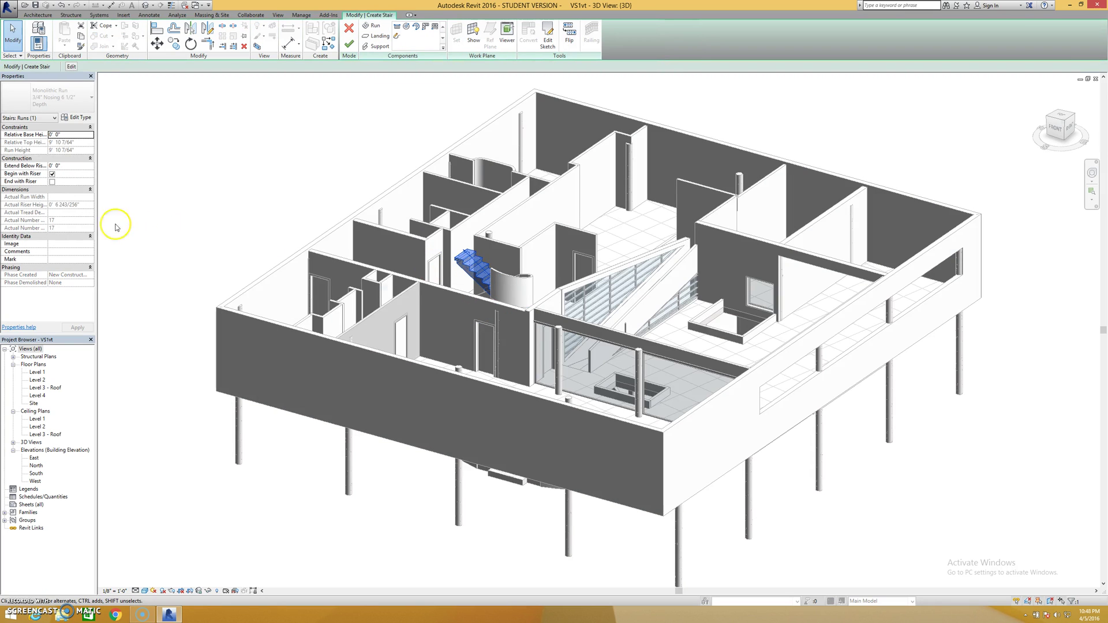
pyautogui.click(81, 118)
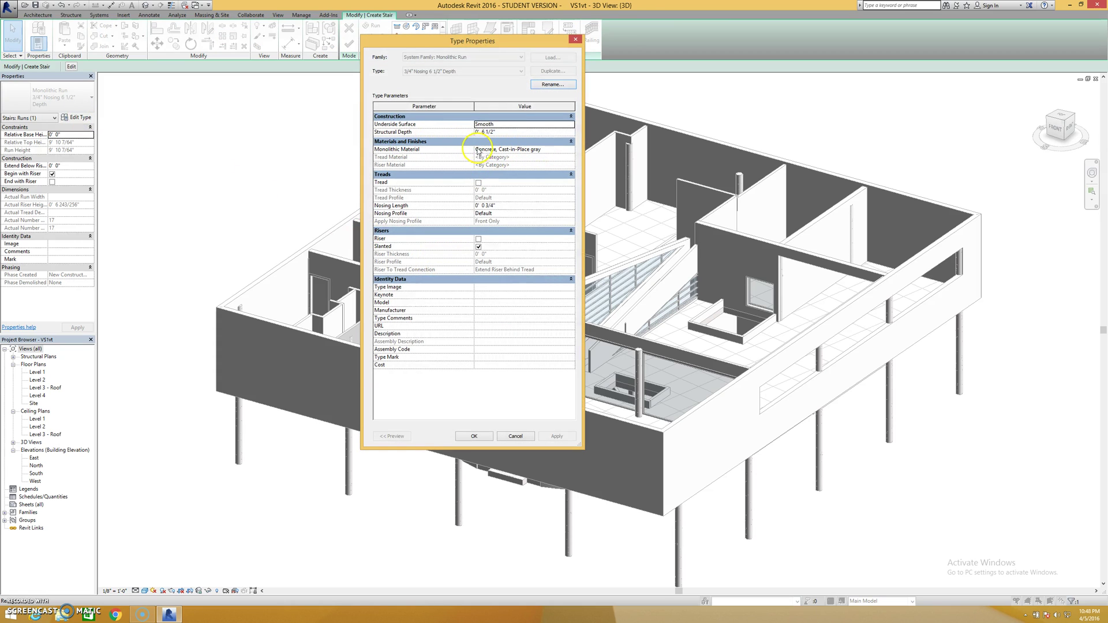
pyautogui.click(516, 436)
pyautogui.click(348, 44)
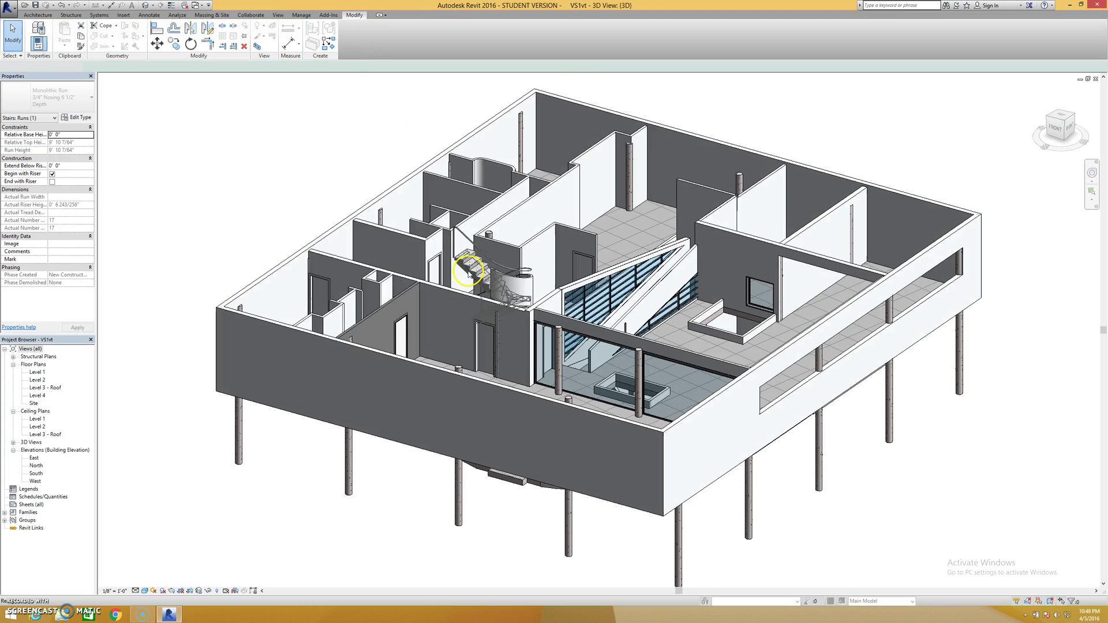
# - Clear the stair selection and check the frame, glass pane and sash materials of the fixed window type near the ramp
pyautogui.click(469, 269)
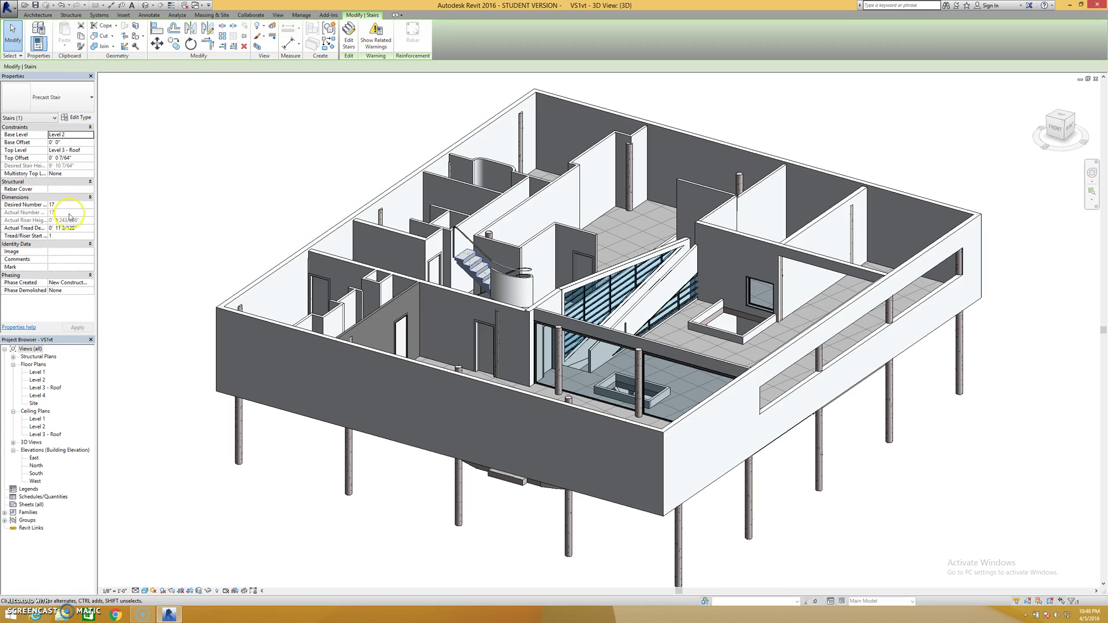
pyautogui.click(366, 540)
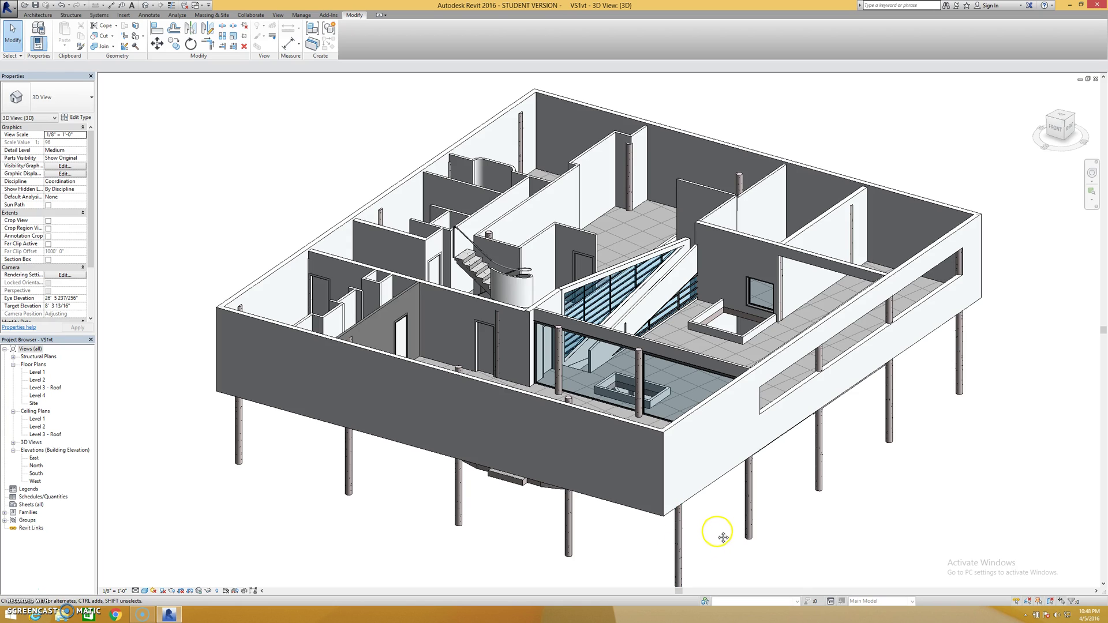
pyautogui.moveTo(715, 530)
pyautogui.keyDown('shift'); pyautogui.mouseDown(button='middle')
pyautogui.moveTo(709, 382)
pyautogui.moveTo(781, 448)
pyautogui.moveTo(816, 504)
pyautogui.moveTo(880, 526)
pyautogui.moveTo(910, 514)
pyautogui.mouseUp(button='middle'); pyautogui.keyUp('shift')
pyautogui.click(616, 248)
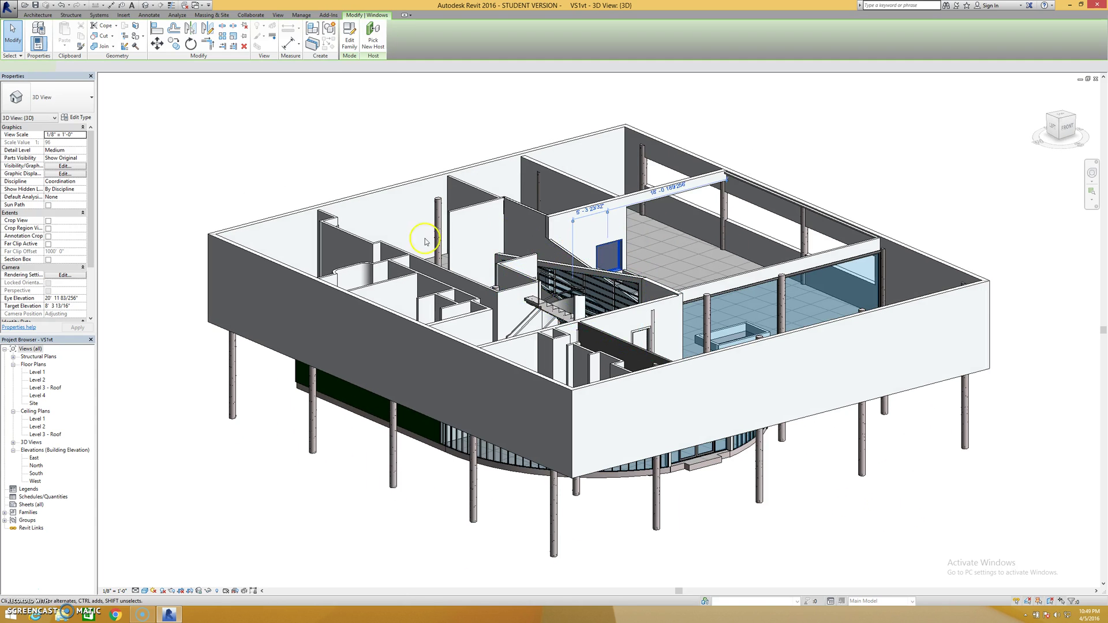
pyautogui.click(74, 118)
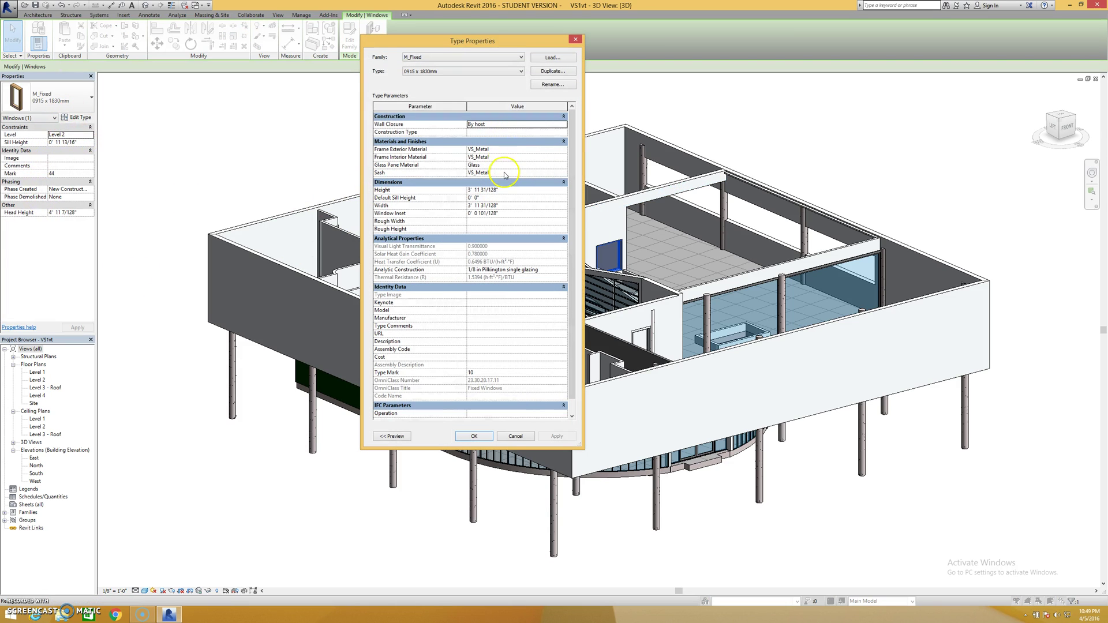
pyautogui.click(515, 436)
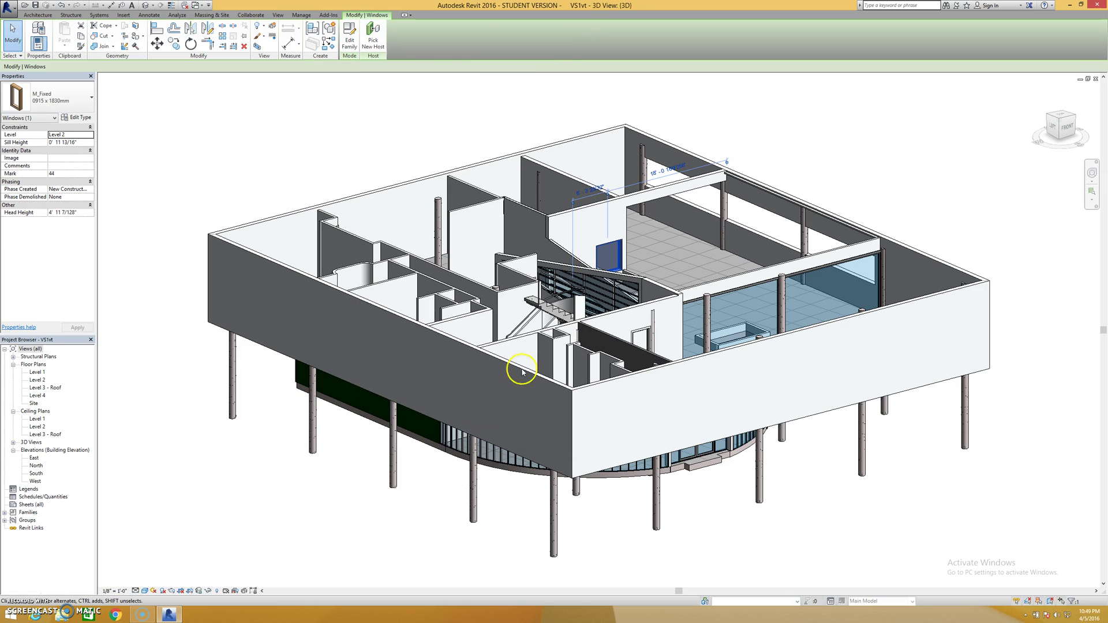
# - Inspect the stair railing's type properties and check where its non-continuous rail structure assigns materials
pyautogui.click(529, 316)
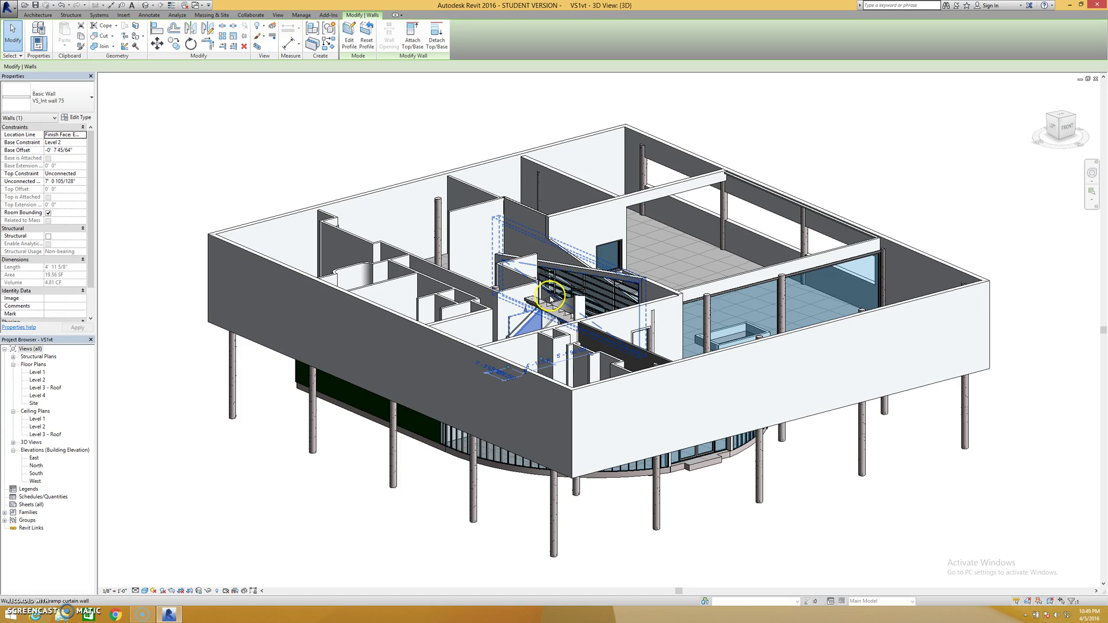
pyautogui.click(548, 301)
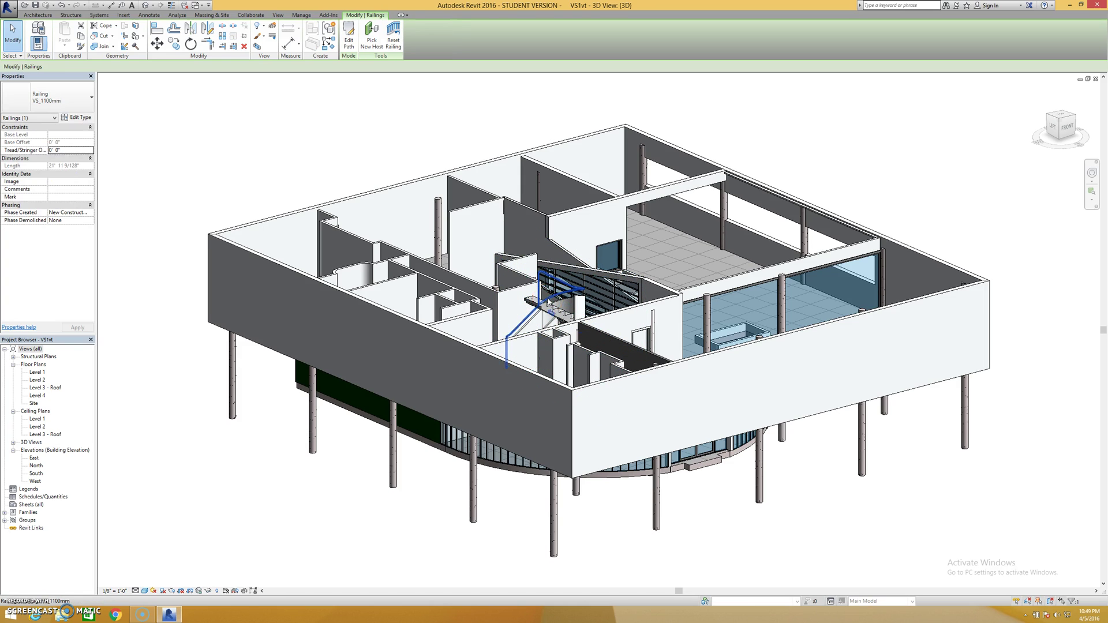
pyautogui.click(78, 117)
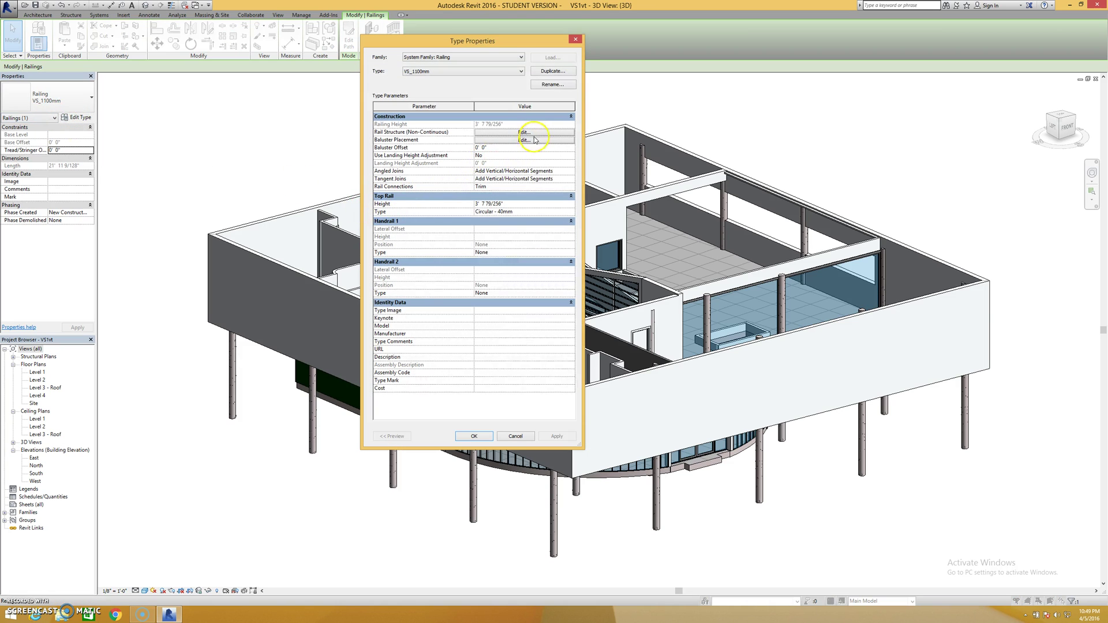
pyautogui.click(533, 135)
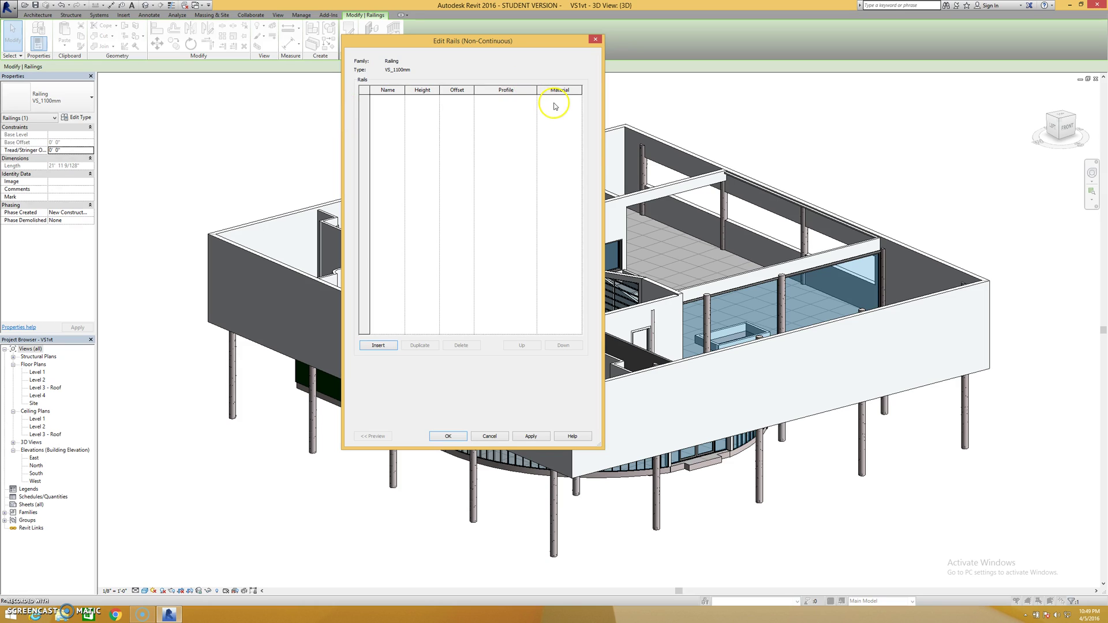
pyautogui.click(497, 435)
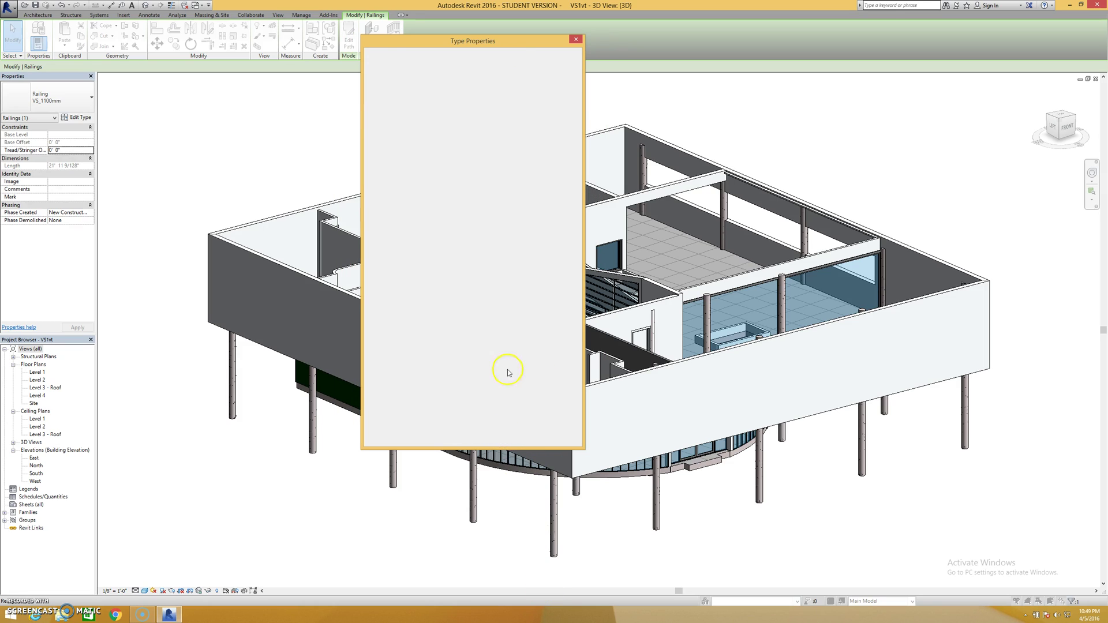
# - Review the stair railing's baluster placement with its baluster family and post settings, and leave the railing type
pyautogui.click(548, 142)
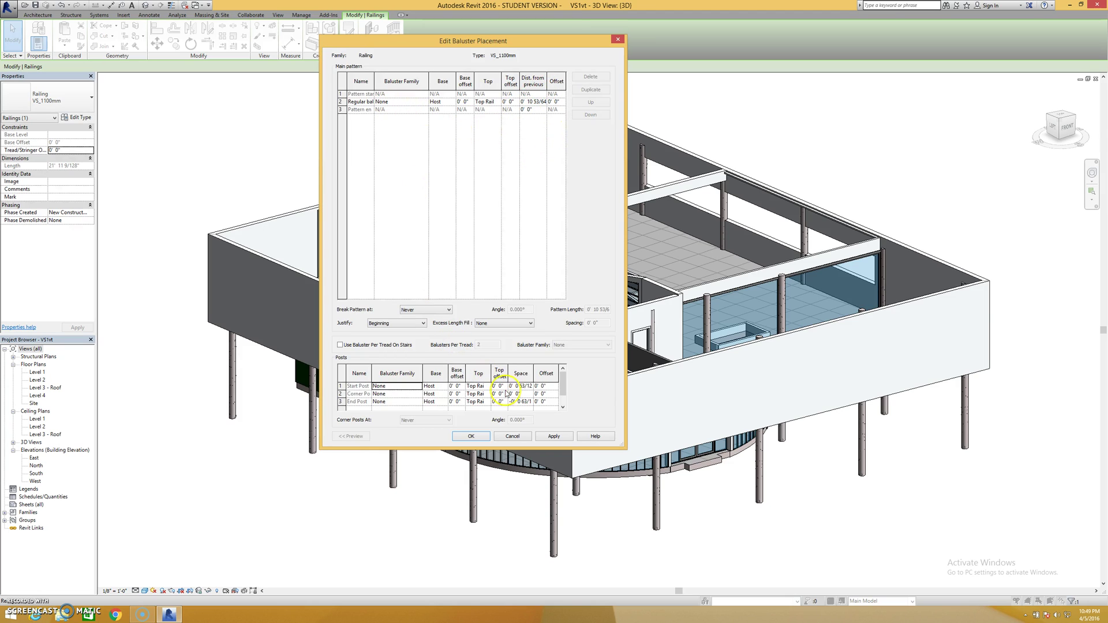
pyautogui.moveTo(627, 409); pyautogui.dragTo(733, 400)
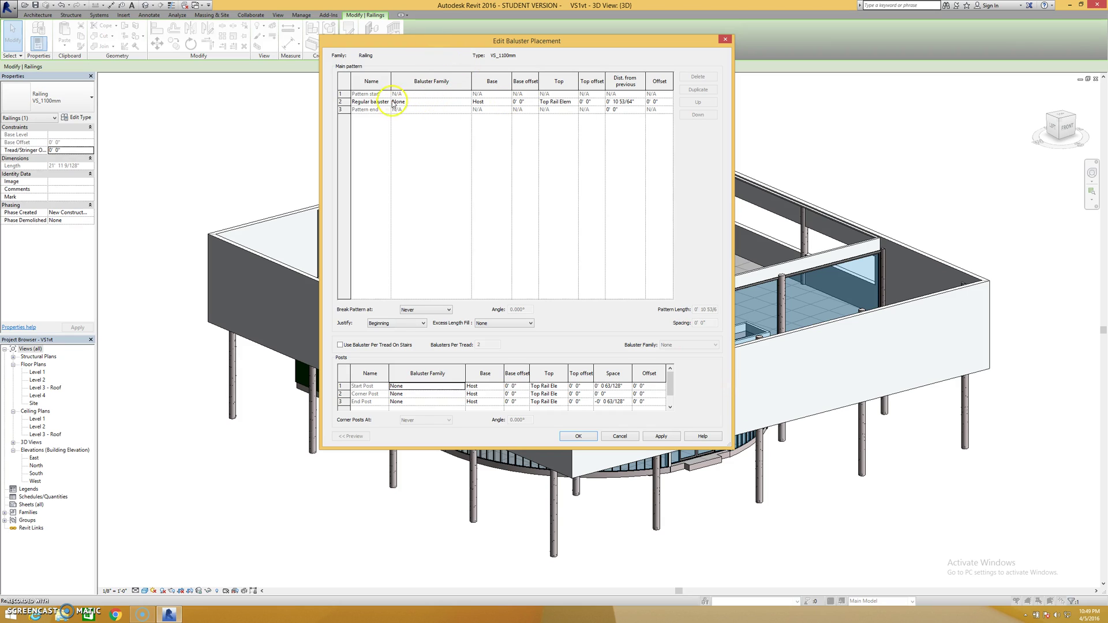
pyautogui.click(608, 436)
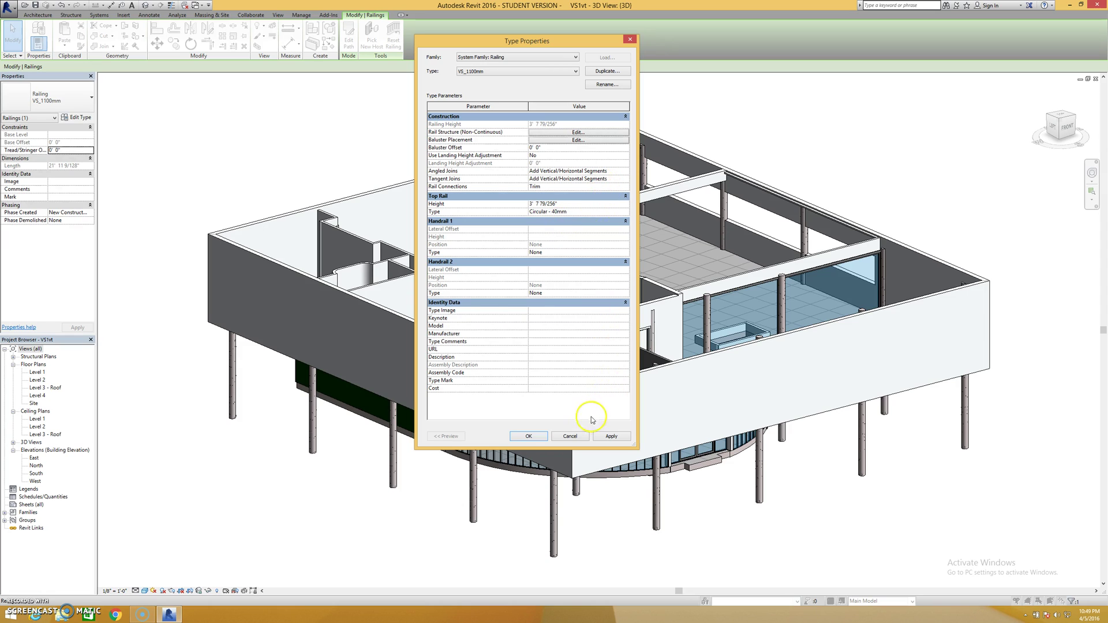
pyautogui.click(541, 437)
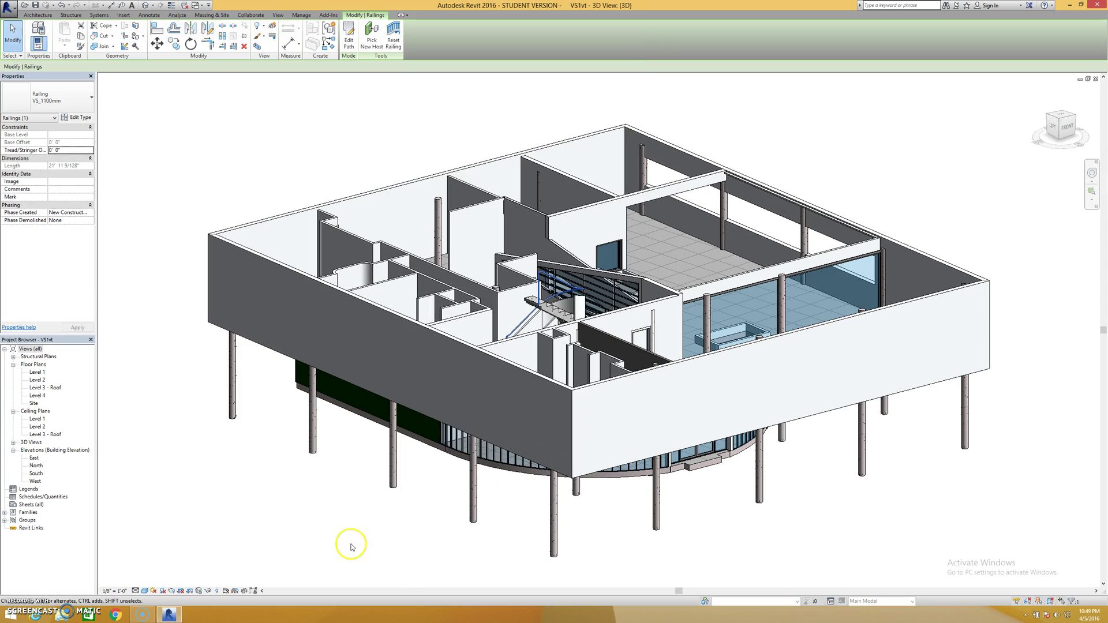
pyautogui.press('Escape')
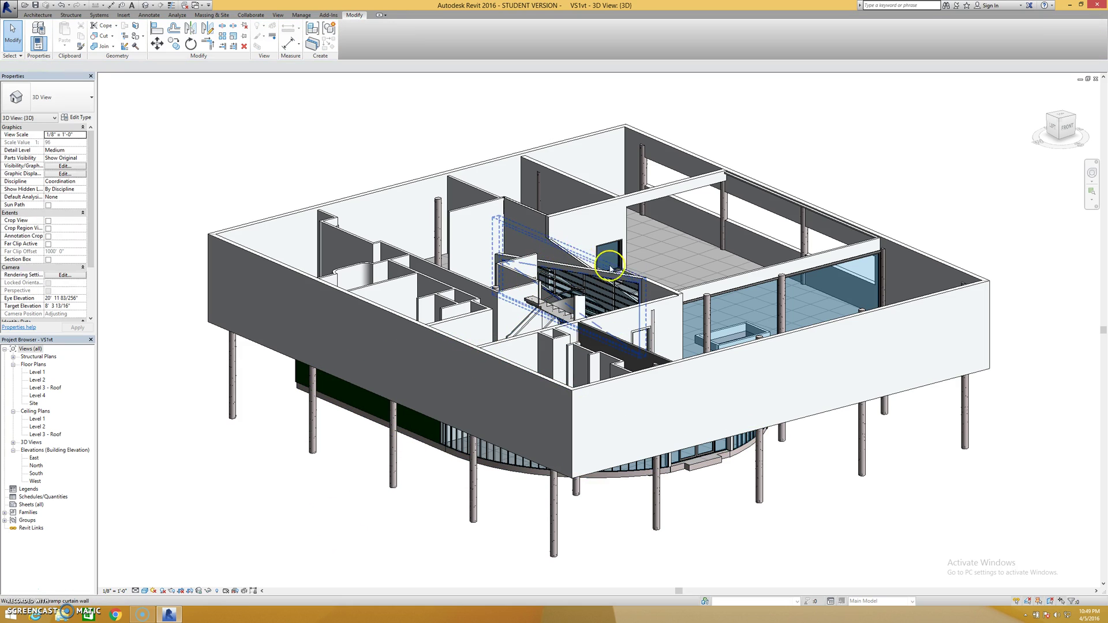
# - Check the layer materials in the assembly of the Level 2 floor type, and deselect the floor
pyautogui.click(680, 234)
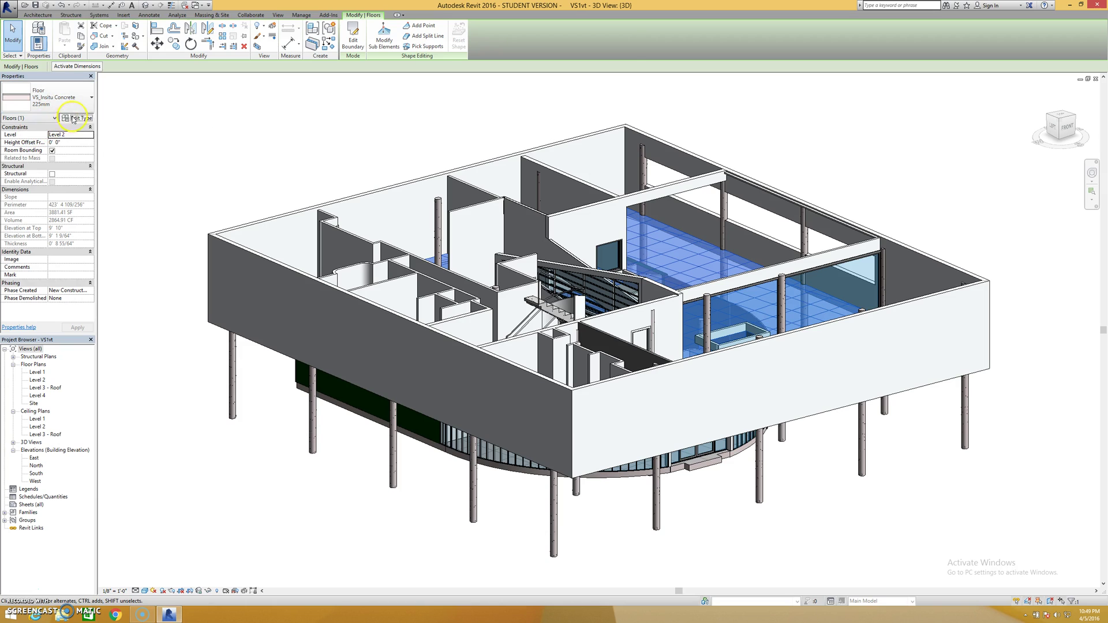
pyautogui.click(73, 118)
pyautogui.click(527, 121)
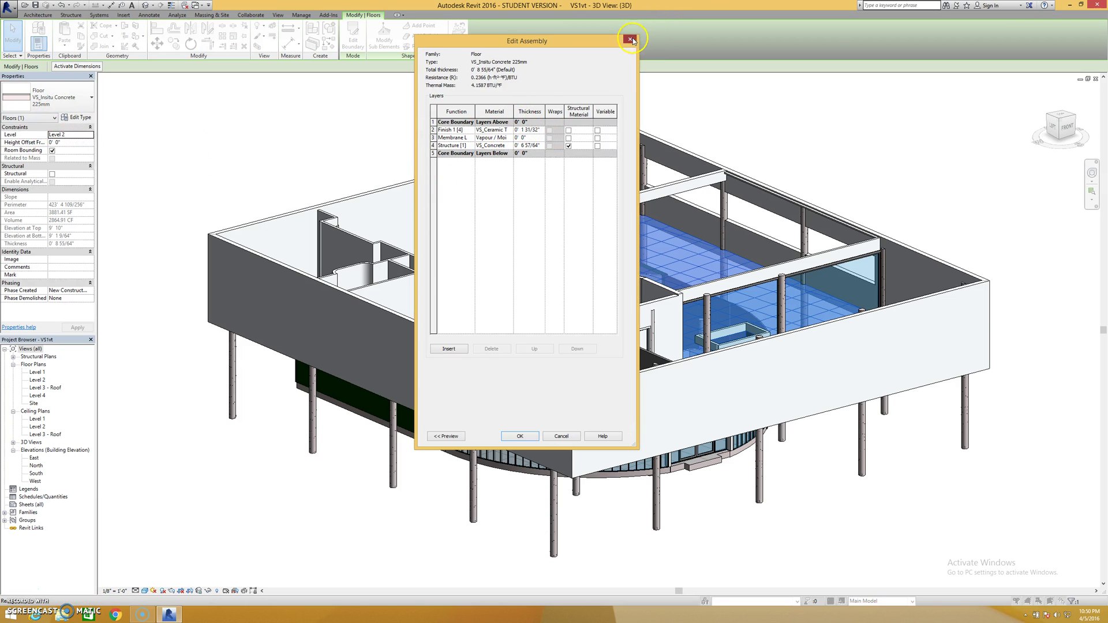
pyautogui.click(630, 38)
pyautogui.click(629, 40)
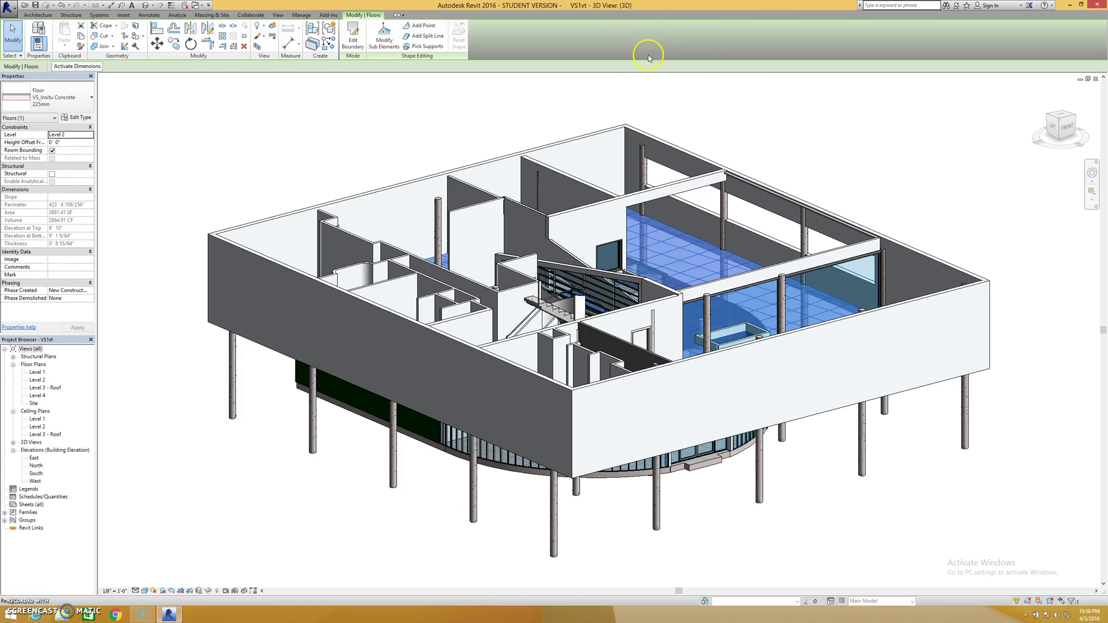
pyautogui.click(782, 166)
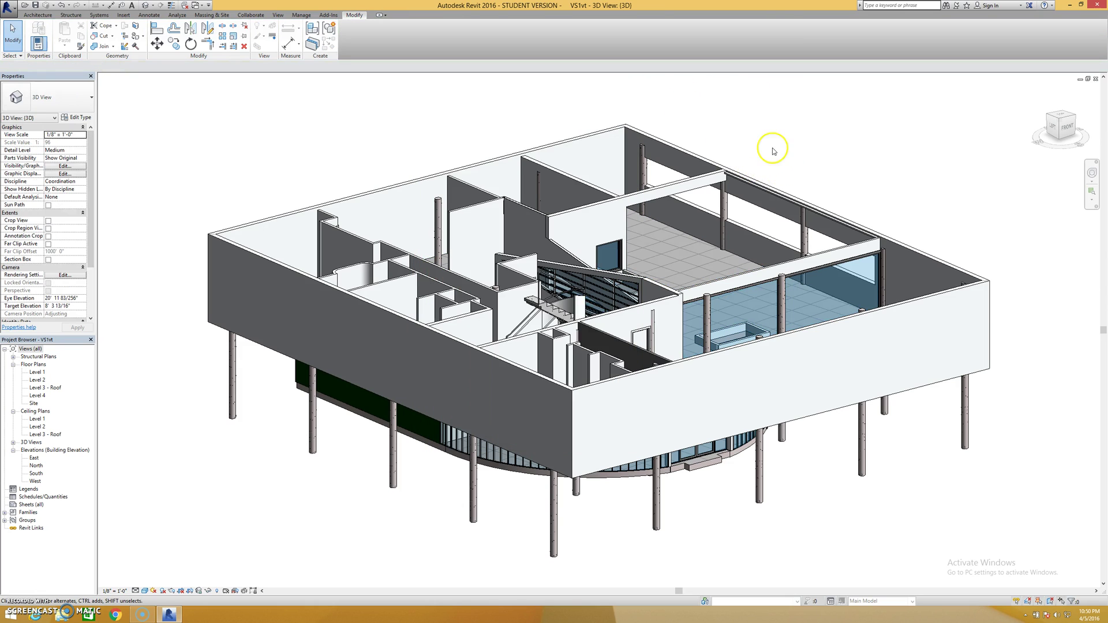